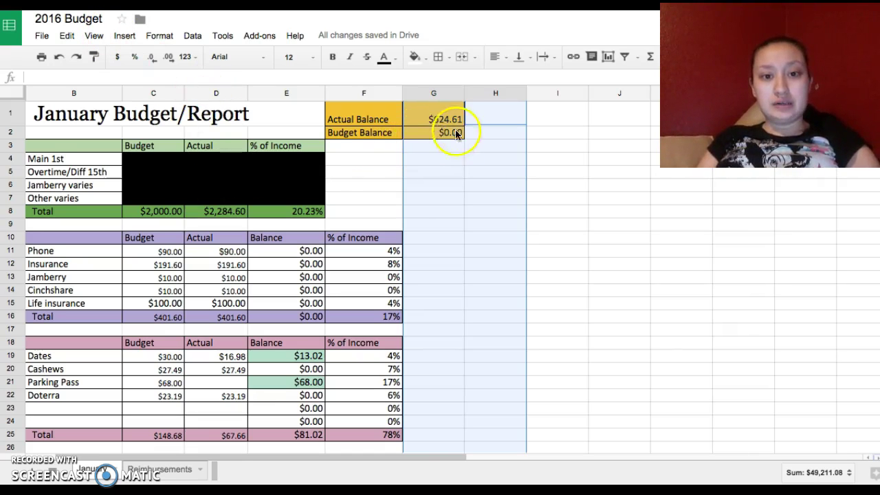
- Deselect columns G and H and inspect the Budget Balance formula
{"action": "left_click", "coordinate": [446, 173]}
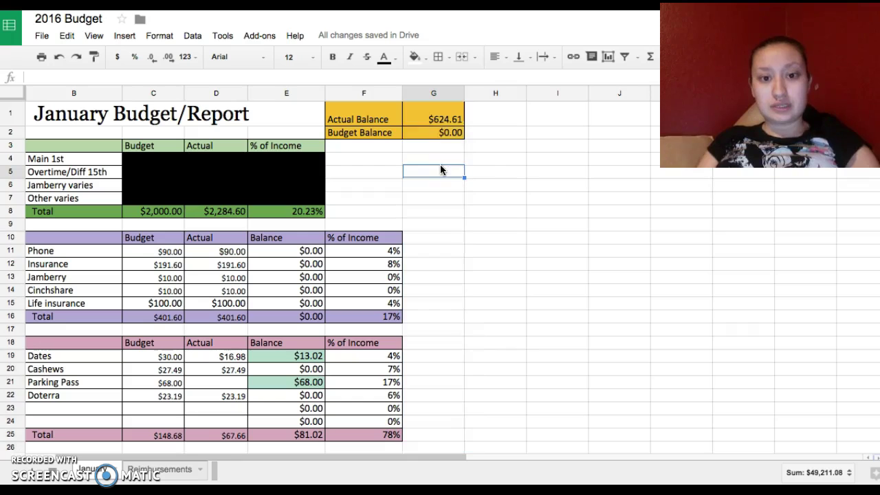
{"action": "left_click", "coordinate": [444, 135]}
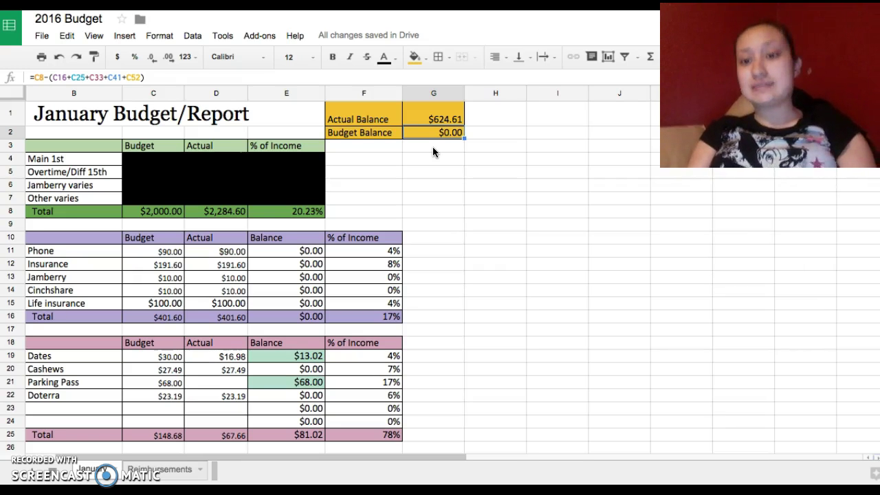
{"action": "left_click", "coordinate": [429, 133]}
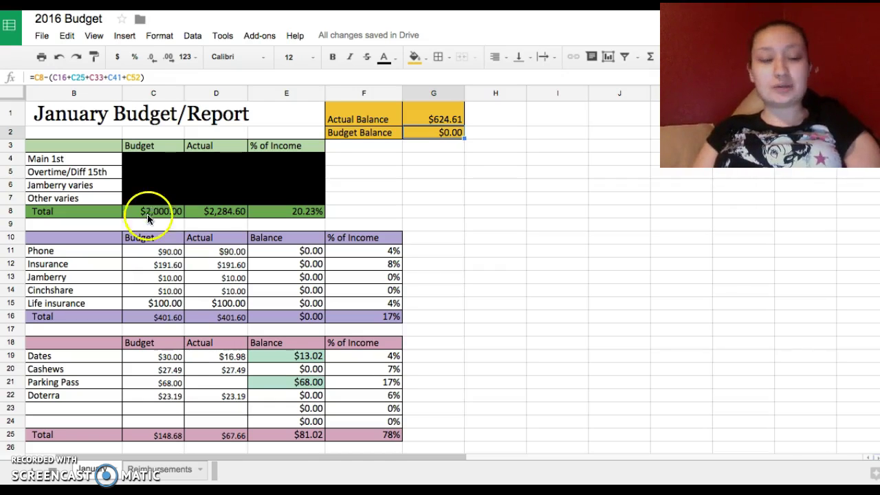
{"action": "scroll", "coordinate": [158, 253], "scroll_direction": "down", "scroll_amount": 2}
{"action": "scroll", "coordinate": [157, 253], "scroll_direction": "right", "scroll_amount": 1}
{"action": "scroll", "coordinate": [157, 253], "scroll_direction": "up", "scroll_amount": 2}
{"action": "scroll", "coordinate": [158, 254], "scroll_direction": "left", "scroll_amount": 1}
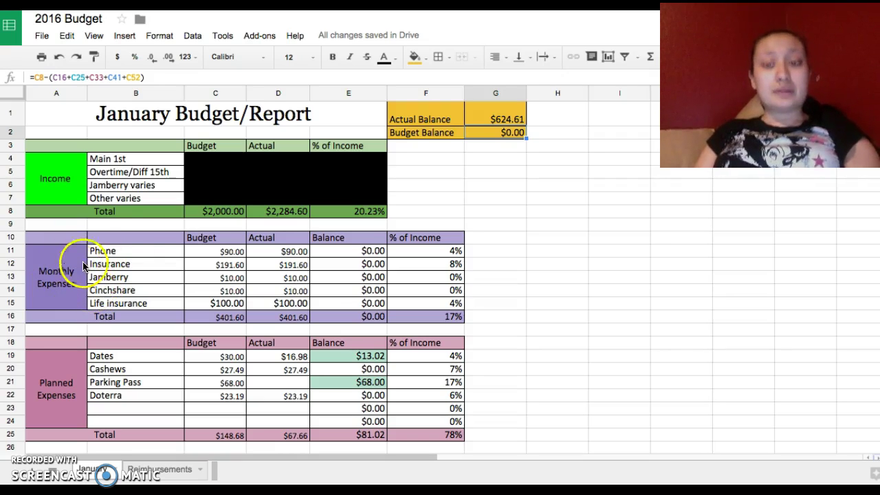
- Review the Phone (90), Insurance (191.6) and Jamberry (10) monthly expense budgets
{"action": "left_click", "coordinate": [112, 252]}
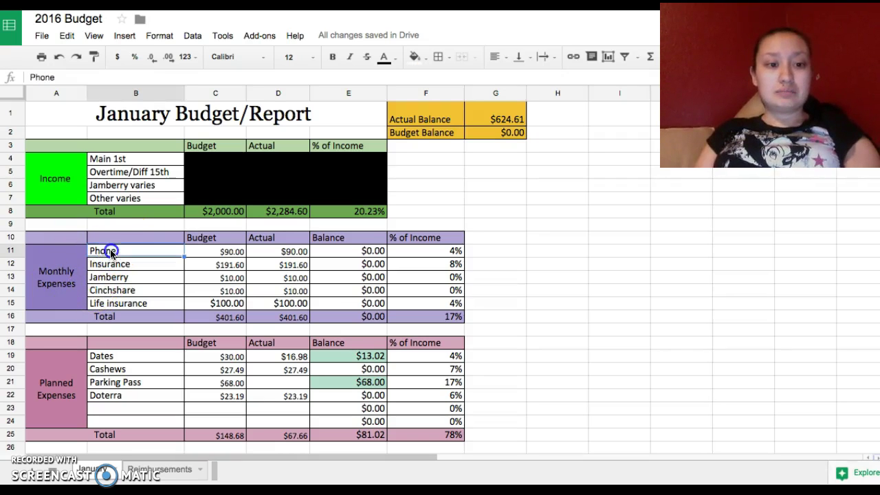
{"action": "left_click", "coordinate": [220, 254]}
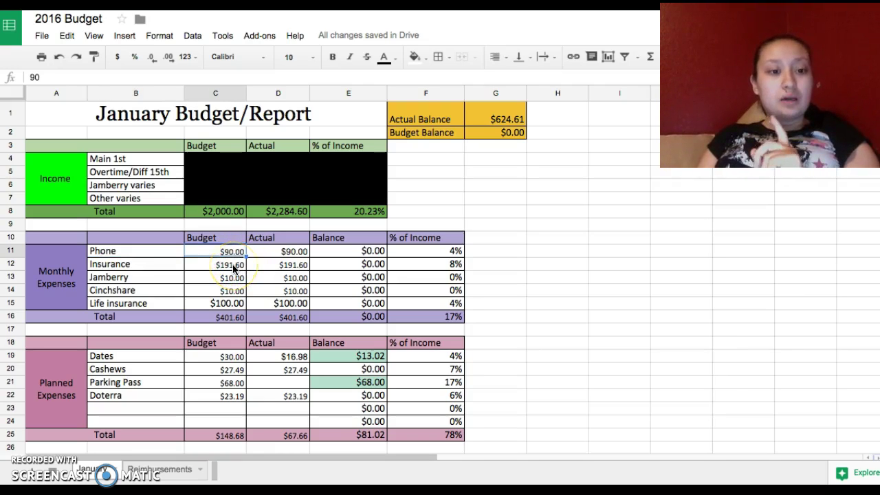
{"action": "left_click", "coordinate": [228, 270]}
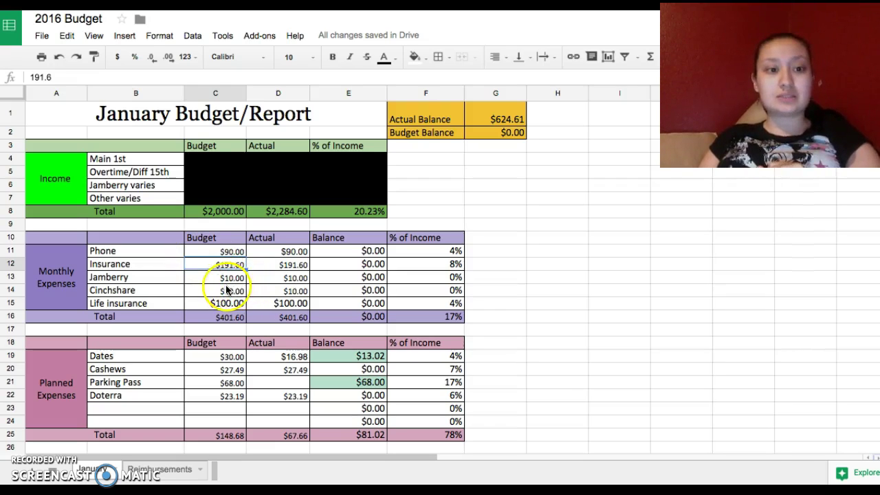
{"action": "left_click", "coordinate": [232, 279]}
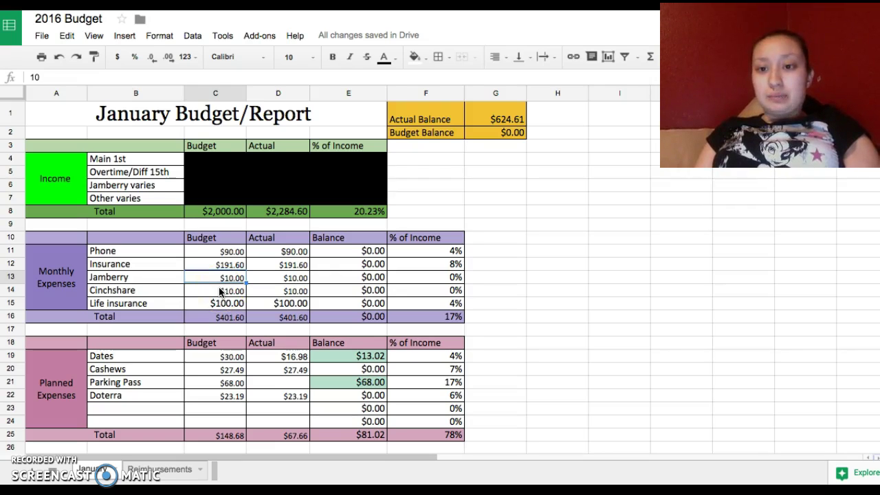
{"action": "left_click", "coordinate": [229, 281]}
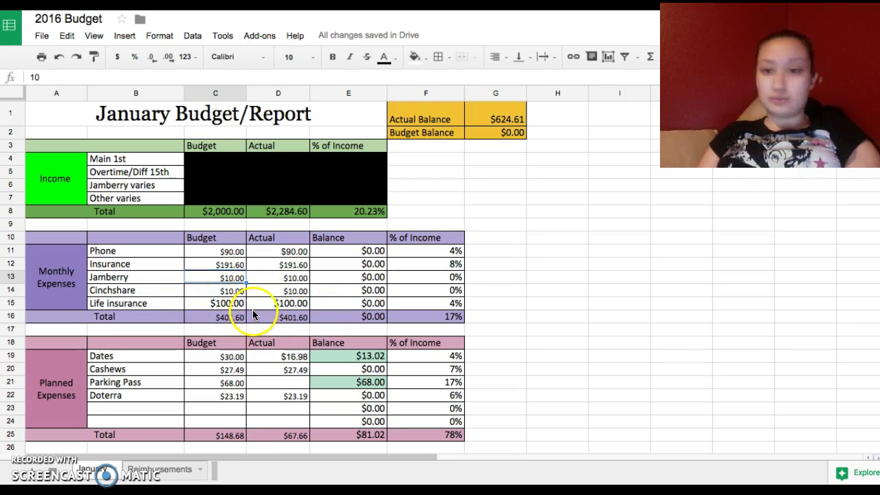
- Review the Dates planned expense: budget 30, actual 16.98, balance formula =C19-D19
{"action": "scroll", "coordinate": [230, 340], "scroll_direction": "down", "scroll_amount": 3}
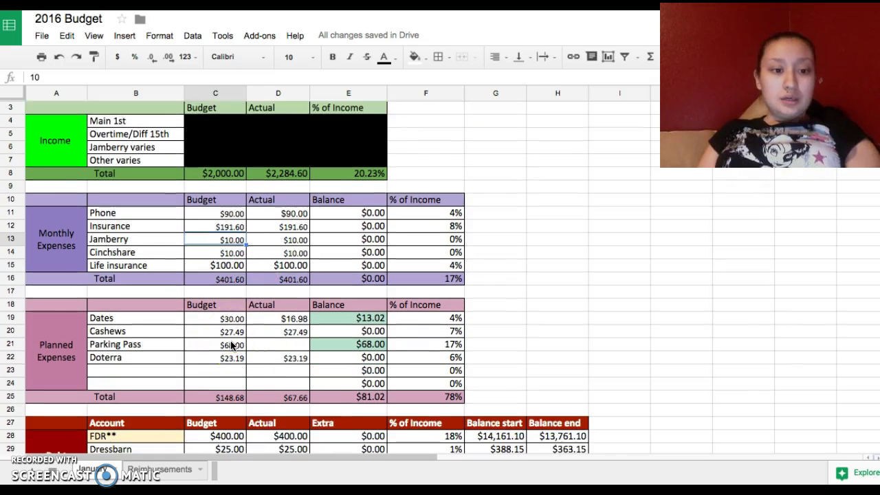
{"action": "scroll", "coordinate": [165, 328], "scroll_direction": "down", "scroll_amount": 2}
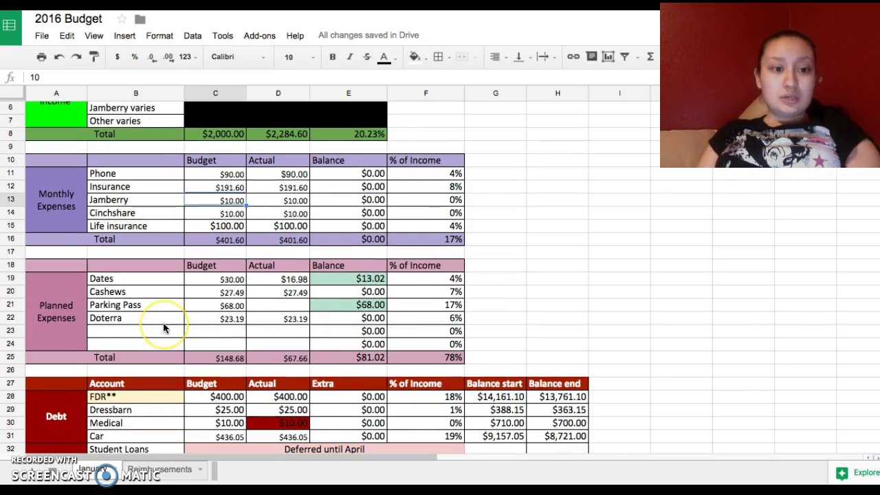
{"action": "scroll", "coordinate": [163, 328], "scroll_direction": "up", "scroll_amount": 5}
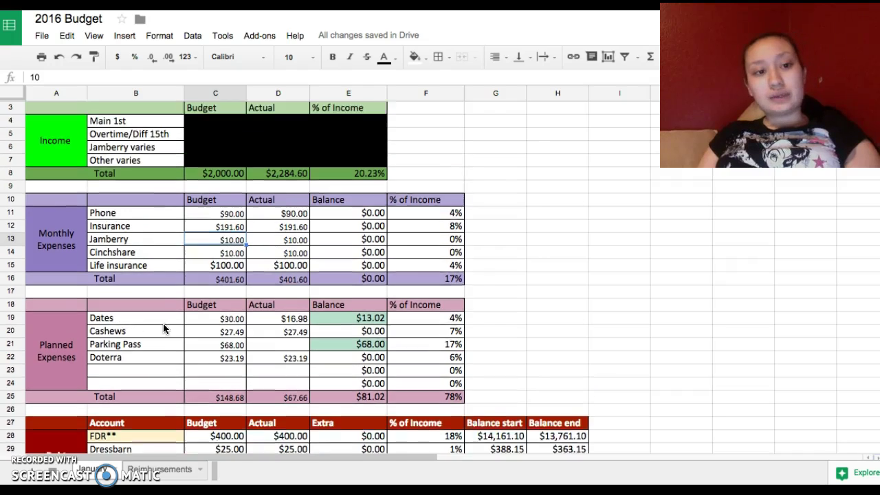
{"action": "scroll", "coordinate": [163, 329], "scroll_direction": "down", "scroll_amount": 5}
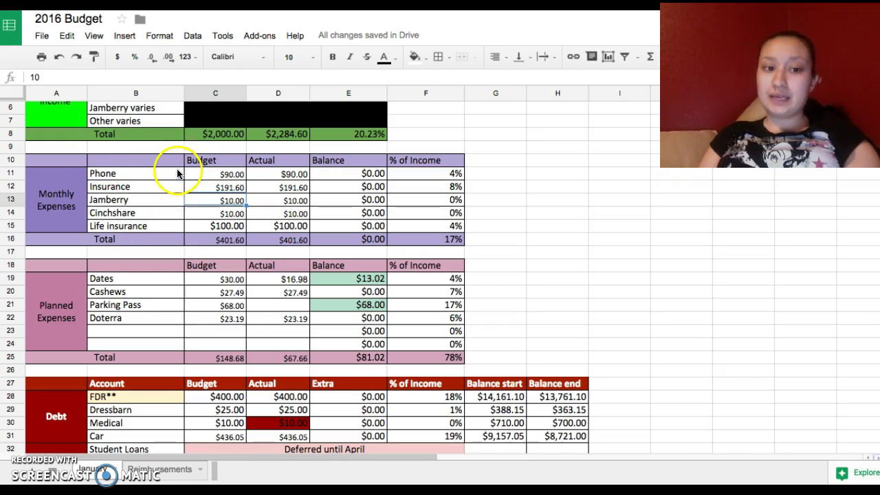
{"action": "scroll", "coordinate": [175, 269], "scroll_direction": "down", "scroll_amount": 4}
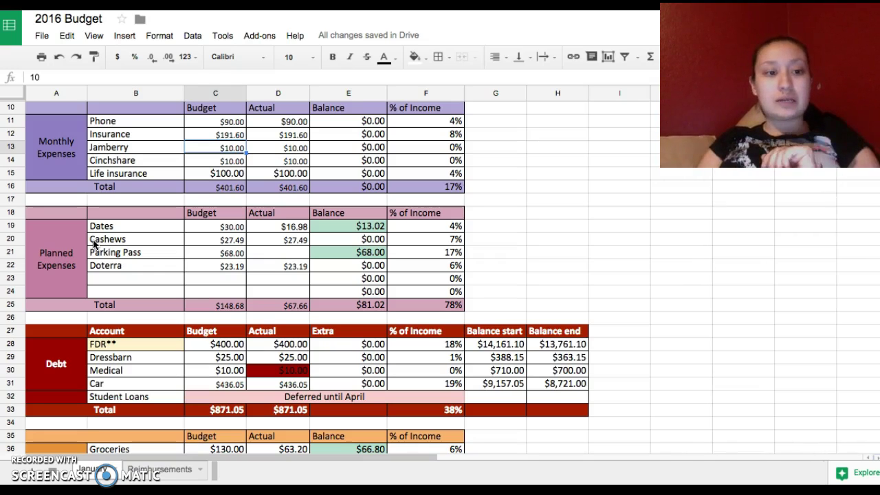
{"action": "left_click", "coordinate": [122, 230]}
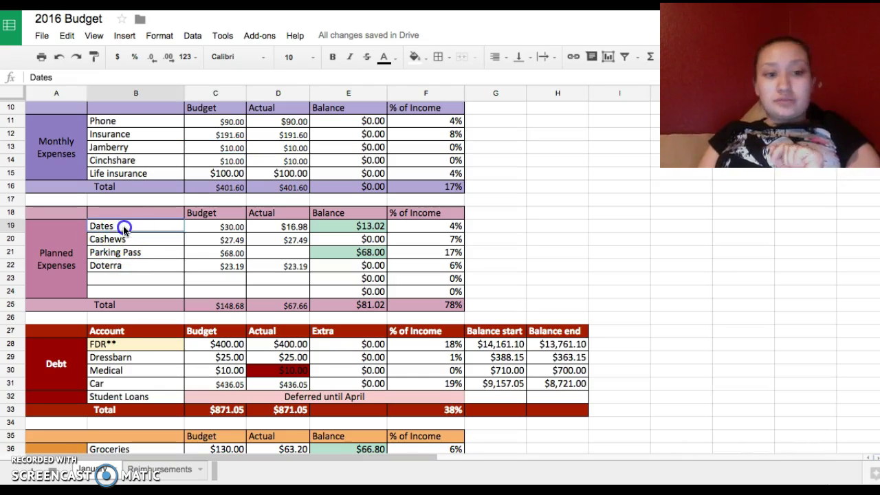
{"action": "left_click", "coordinate": [234, 227]}
{"action": "left_click", "coordinate": [266, 227]}
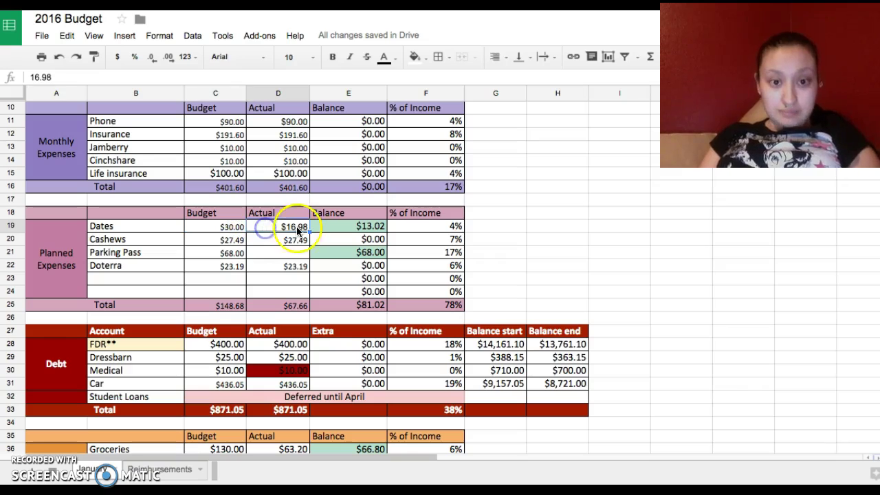
{"action": "left_click", "coordinate": [346, 225]}
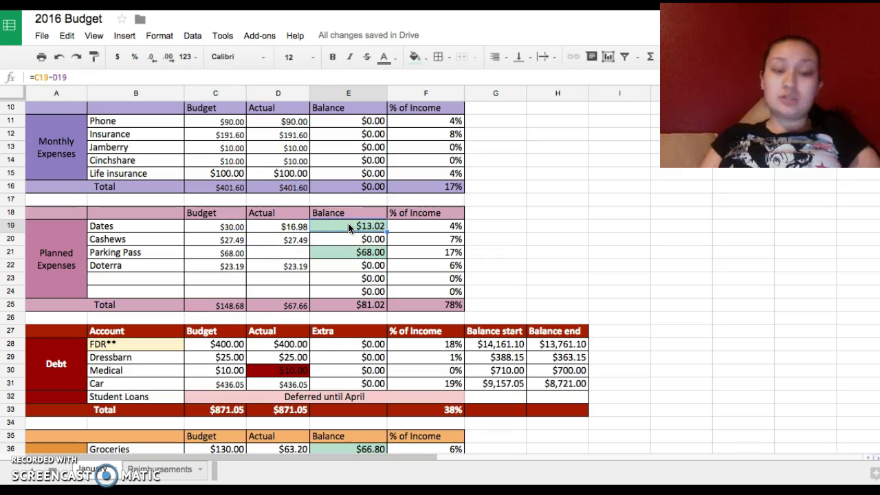
- Review the Cashews (27.49), Parking Pass (68) and Doterra (23.19) planned expense budgets
{"action": "left_click", "coordinate": [128, 240]}
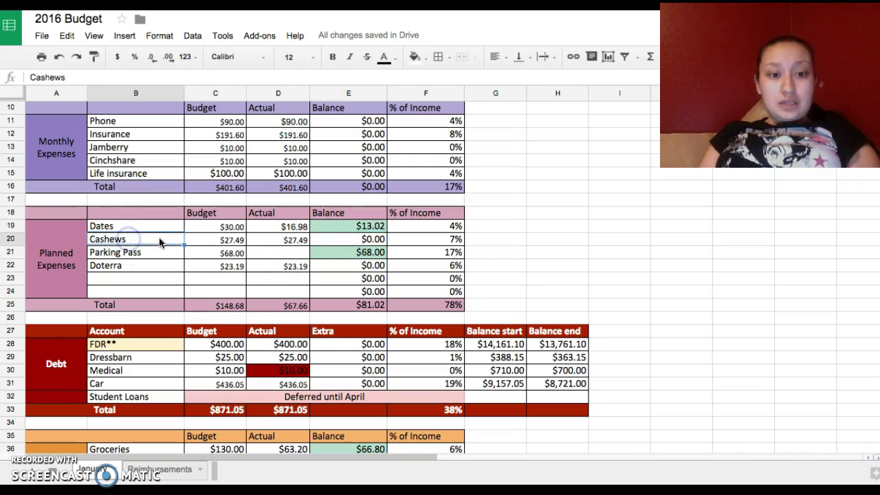
{"action": "left_click", "coordinate": [213, 241]}
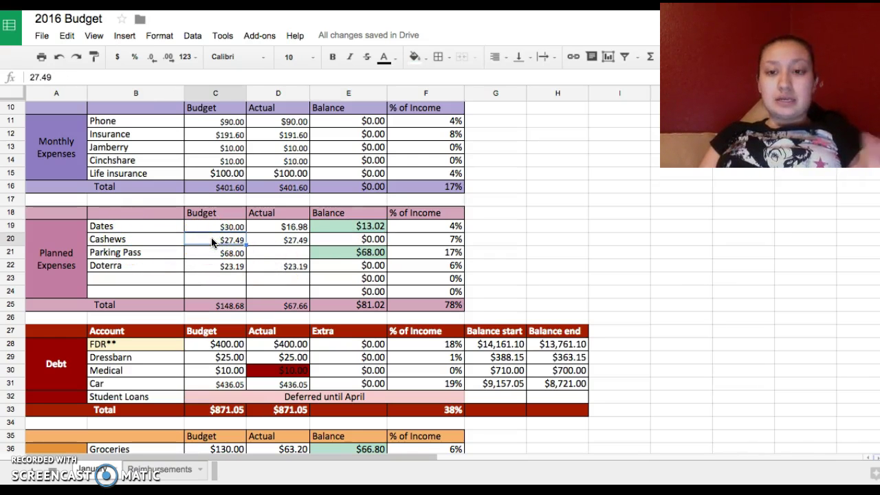
{"action": "left_click", "coordinate": [272, 237]}
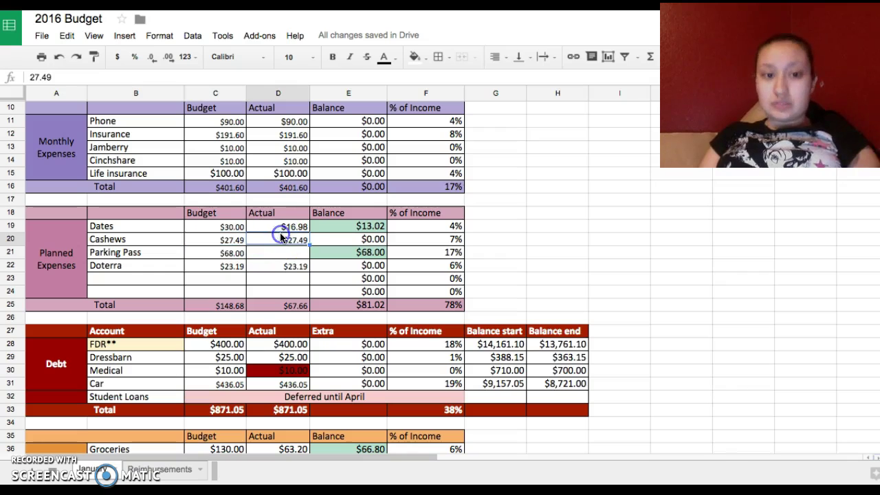
{"action": "left_click", "coordinate": [200, 254]}
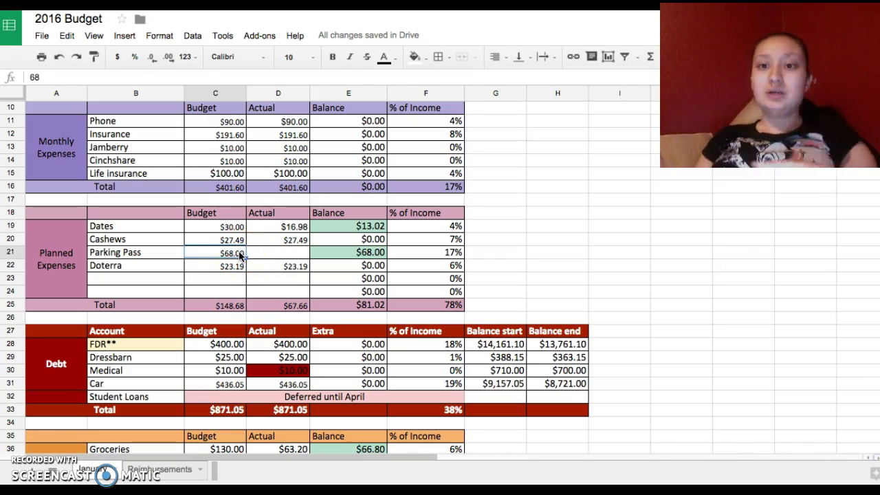
{"action": "left_click", "coordinate": [144, 266]}
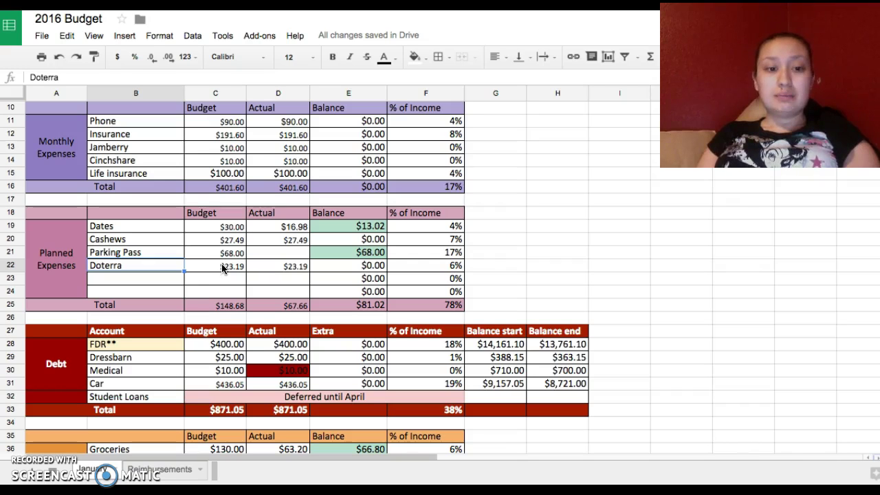
{"action": "left_click", "coordinate": [221, 268]}
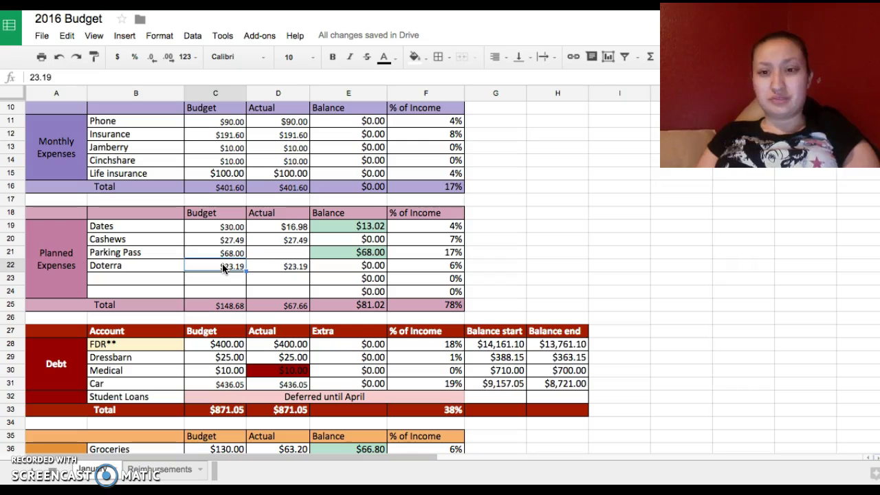
{"action": "left_click", "coordinate": [221, 258]}
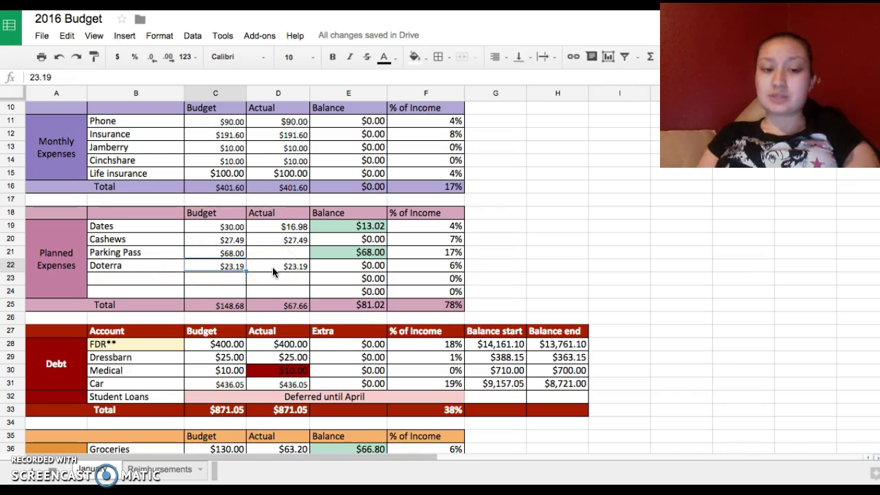
- Review the FDR, Dressbarn (388.15) and Medical debt rows, then reach Envelopes and Sinking/Savings
{"action": "scroll", "coordinate": [230, 291], "scroll_direction": "down", "scroll_amount": 2}
{"action": "scroll", "coordinate": [230, 291], "scroll_direction": "down", "scroll_amount": 1}
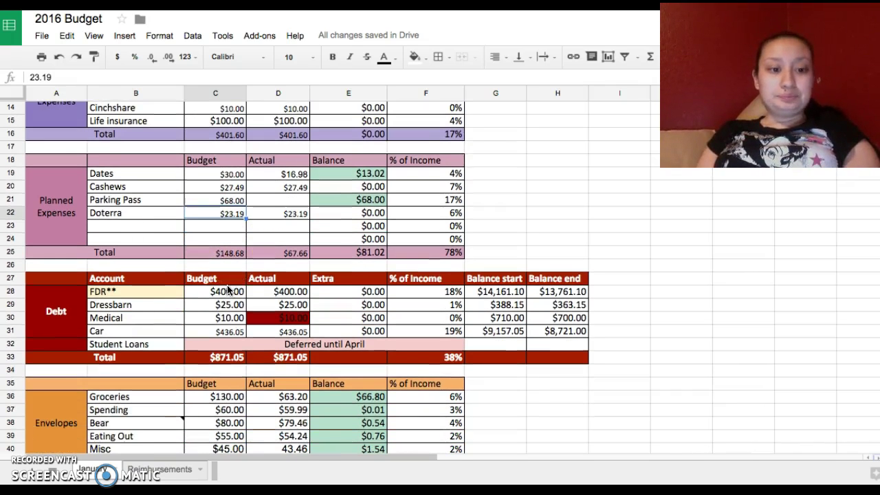
{"action": "left_click", "coordinate": [150, 292]}
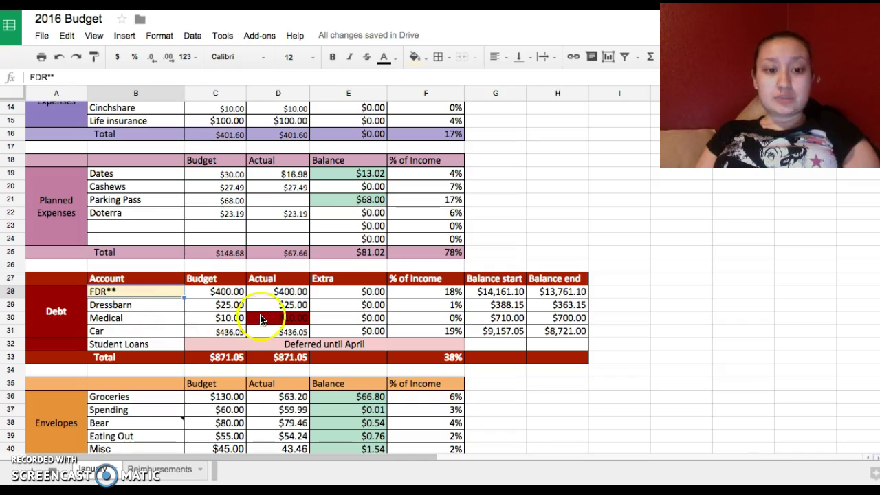
{"action": "left_click", "coordinate": [506, 307]}
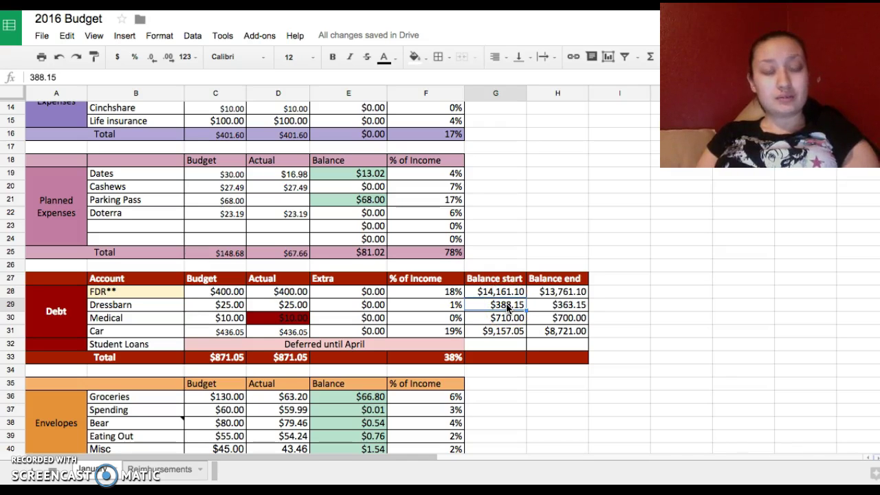
{"action": "left_click", "coordinate": [141, 320]}
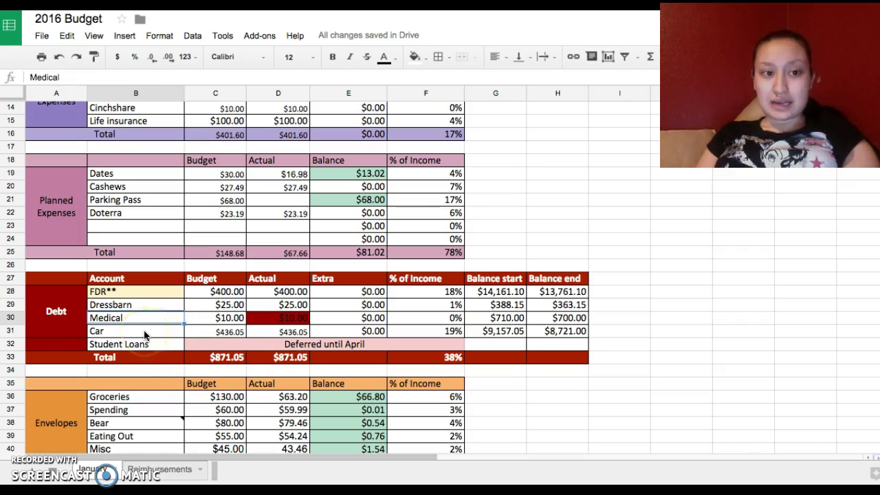
{"action": "scroll", "coordinate": [158, 231], "scroll_direction": "up", "scroll_amount": 2}
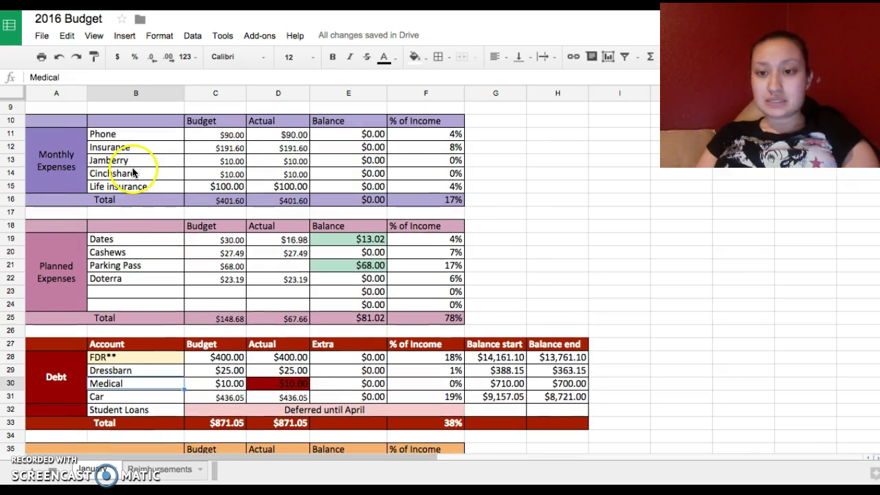
{"action": "scroll", "coordinate": [202, 380], "scroll_direction": "down", "scroll_amount": 1}
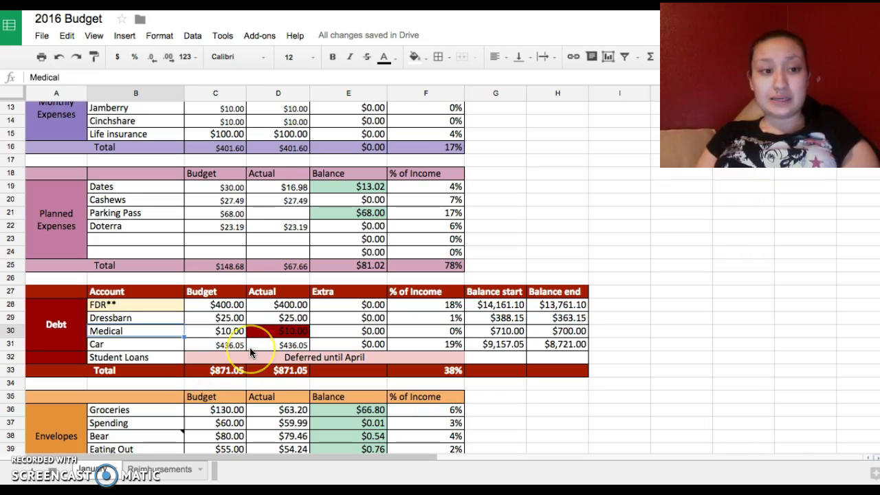
{"action": "scroll", "coordinate": [249, 347], "scroll_direction": "down", "scroll_amount": 1}
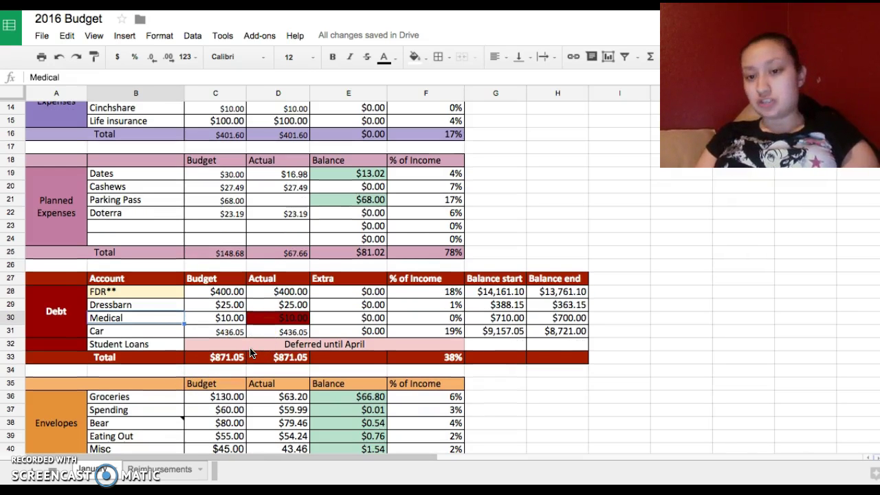
{"action": "scroll", "coordinate": [250, 351], "scroll_direction": "down", "scroll_amount": 3}
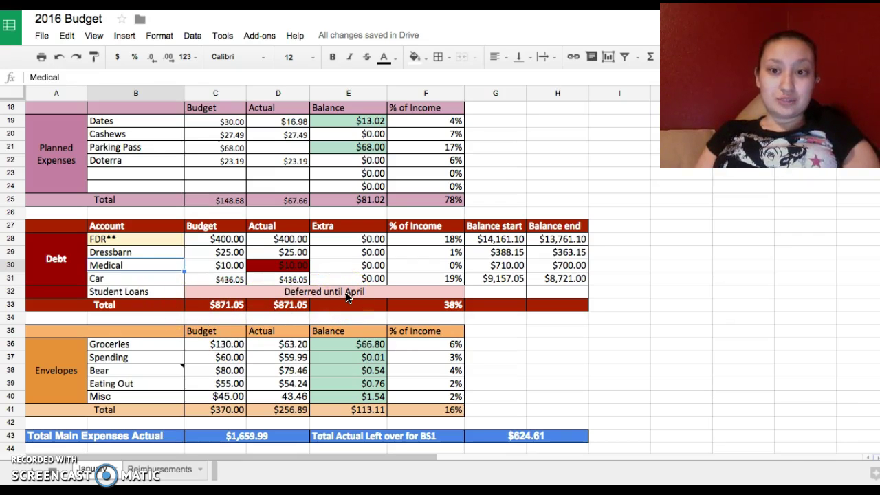
{"action": "scroll", "coordinate": [347, 296], "scroll_direction": "down", "scroll_amount": 1}
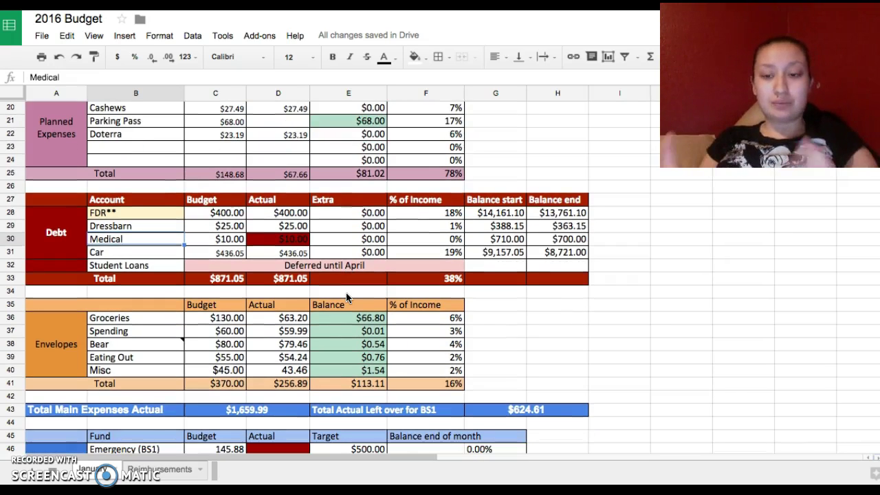
{"action": "scroll", "coordinate": [346, 297], "scroll_direction": "down", "scroll_amount": 3}
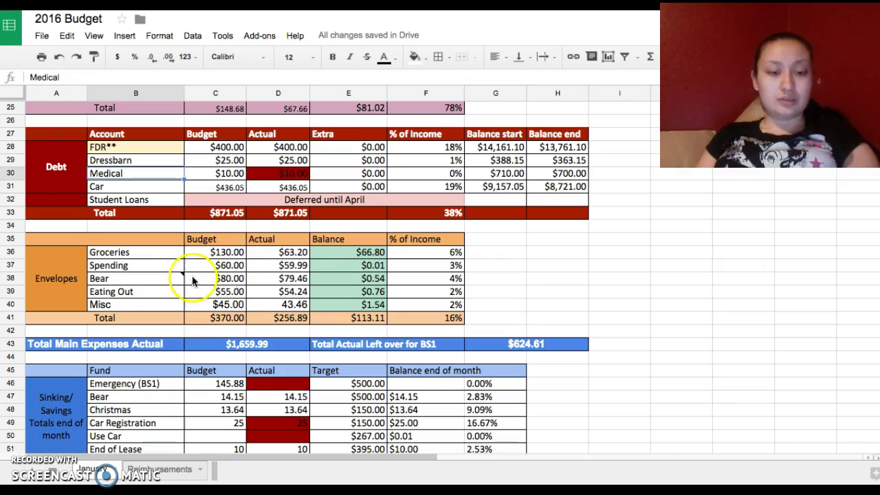
{"action": "mouse_move", "coordinate": [163, 279]}
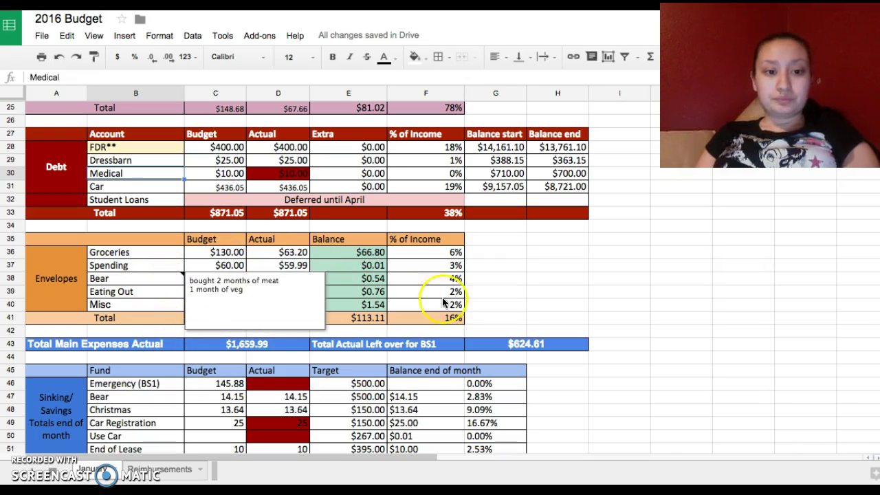
{"action": "left_click", "coordinate": [504, 268]}
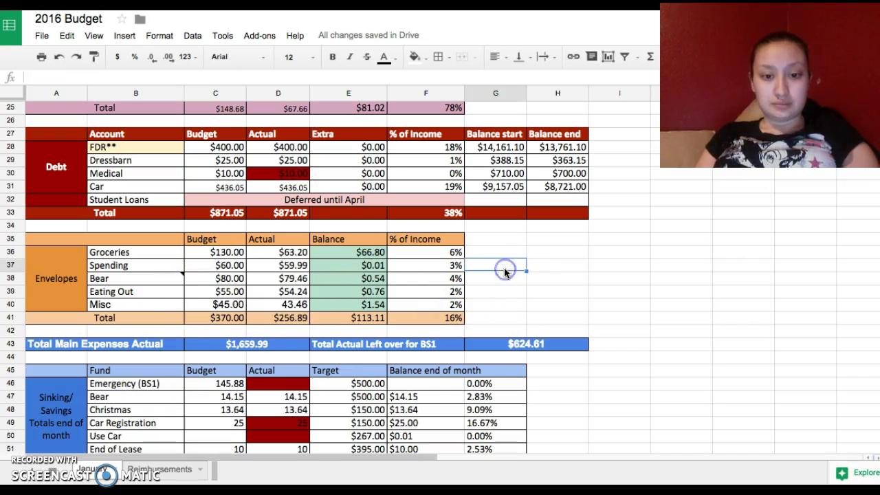
{"action": "left_click", "coordinate": [229, 280]}
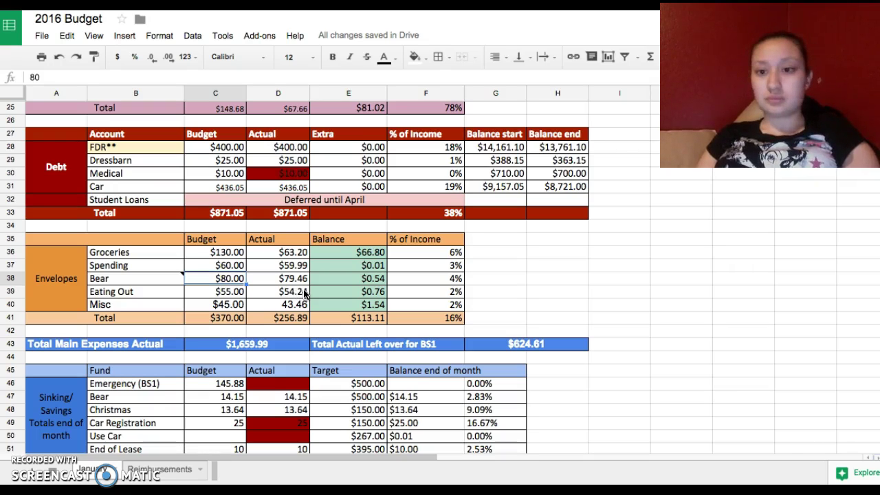
{"action": "left_click", "coordinate": [234, 292]}
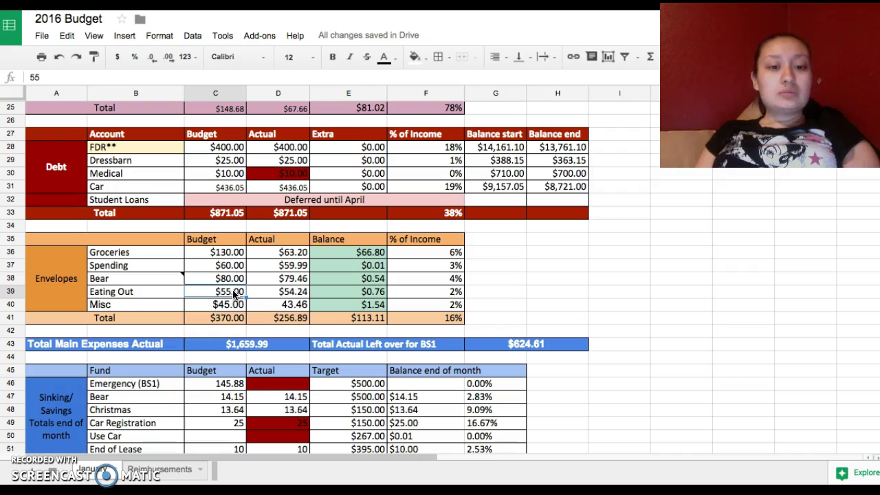
{"action": "left_click", "coordinate": [234, 293]}
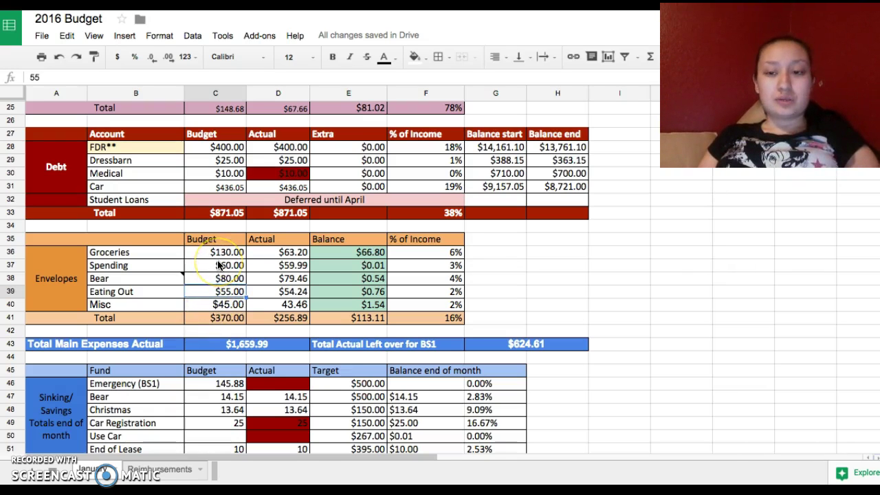
{"action": "left_click", "coordinate": [297, 253]}
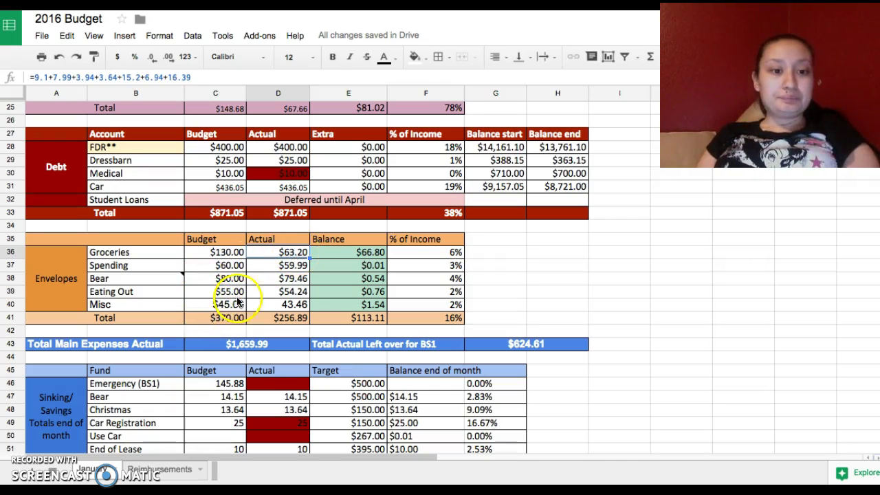
{"action": "left_click", "coordinate": [369, 253]}
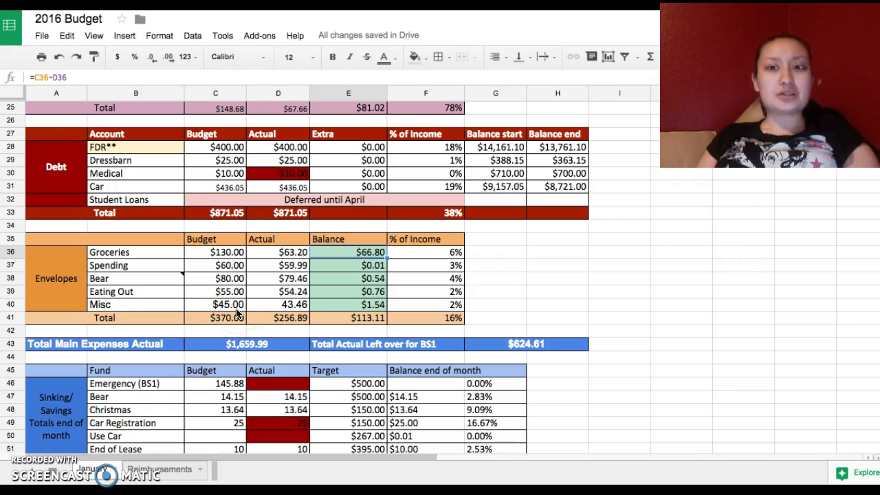
{"action": "scroll", "coordinate": [229, 308], "scroll_direction": "down", "scroll_amount": 1}
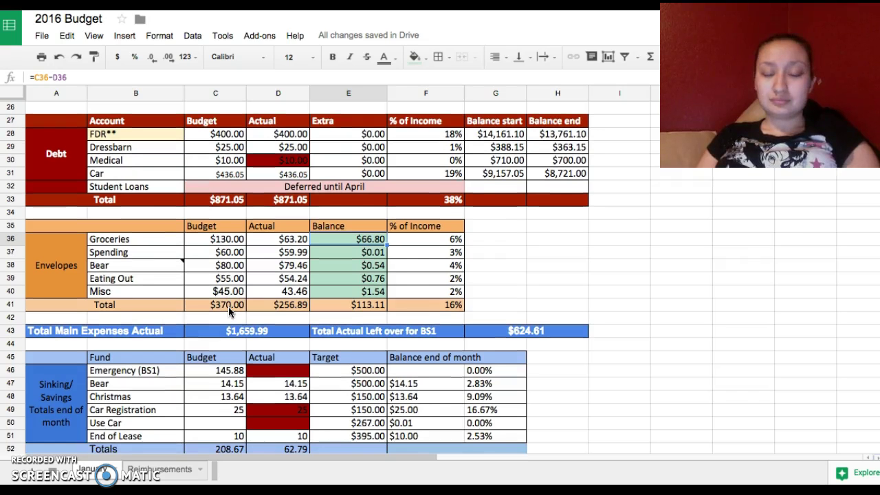
{"action": "scroll", "coordinate": [151, 307], "scroll_direction": "down", "scroll_amount": 2}
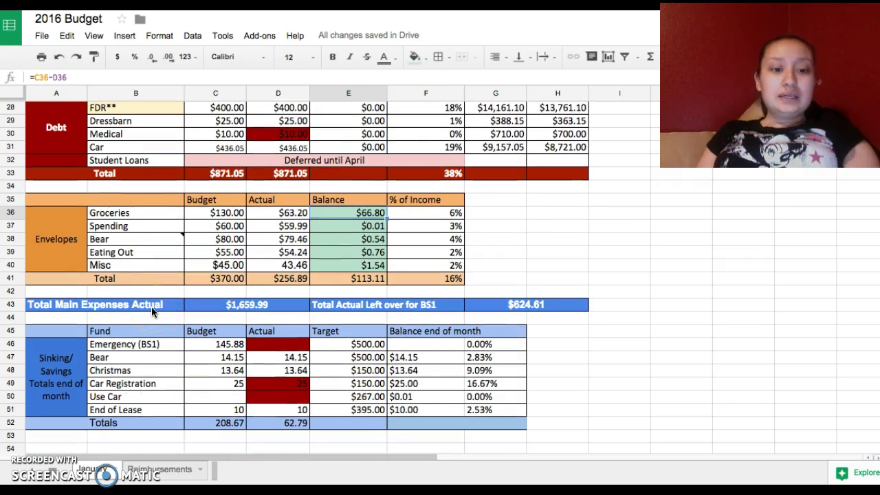
{"action": "scroll", "coordinate": [152, 306], "scroll_direction": "down", "scroll_amount": 1}
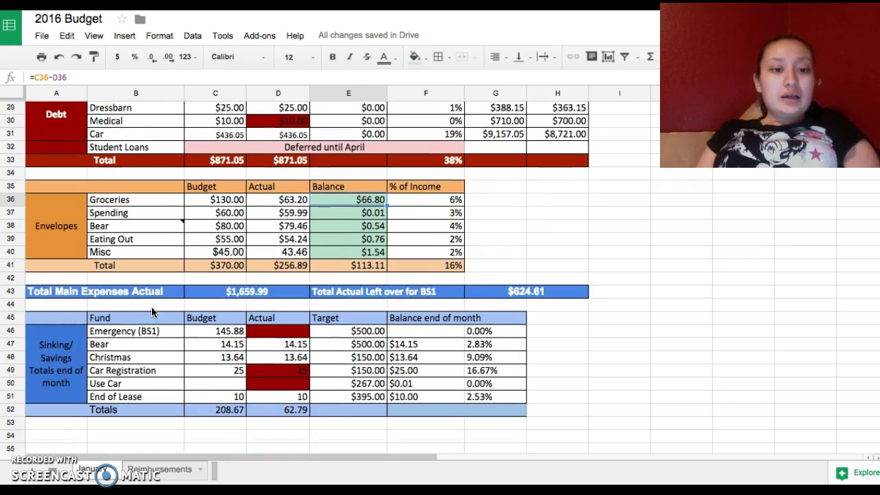
{"action": "left_click", "coordinate": [241, 292]}
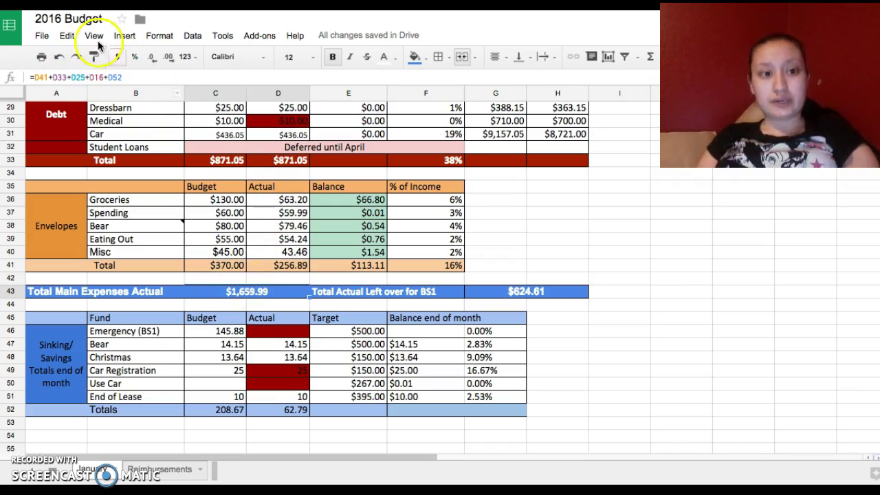
{"action": "left_click", "coordinate": [520, 292]}
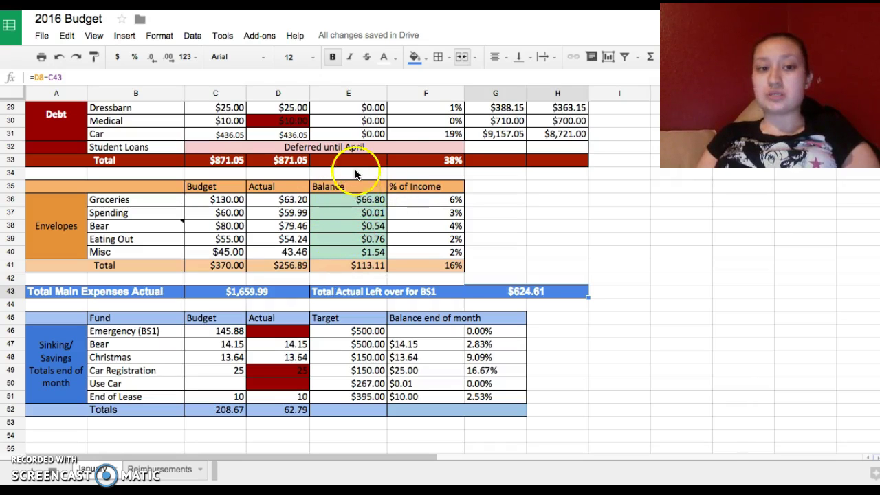
{"action": "scroll", "coordinate": [403, 253], "scroll_direction": "down", "scroll_amount": 3}
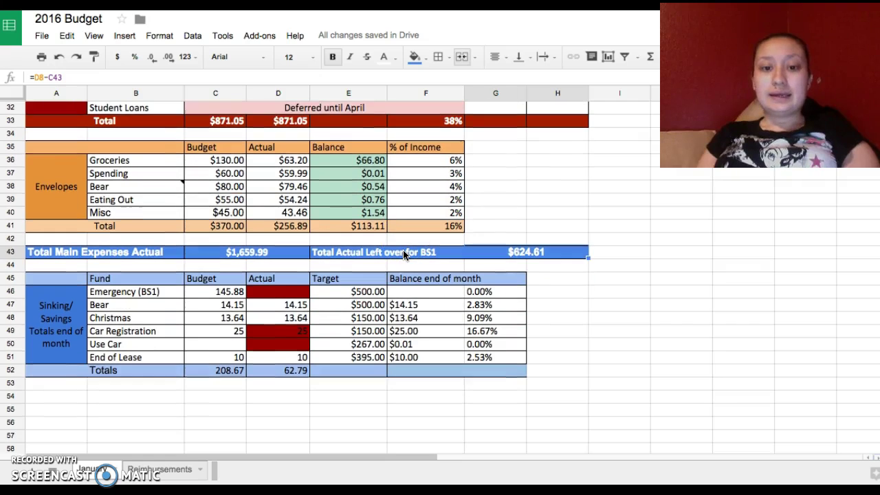
{"action": "scroll", "coordinate": [403, 253], "scroll_direction": "up", "scroll_amount": 1}
{"action": "scroll", "coordinate": [403, 253], "scroll_direction": "up", "scroll_amount": 3}
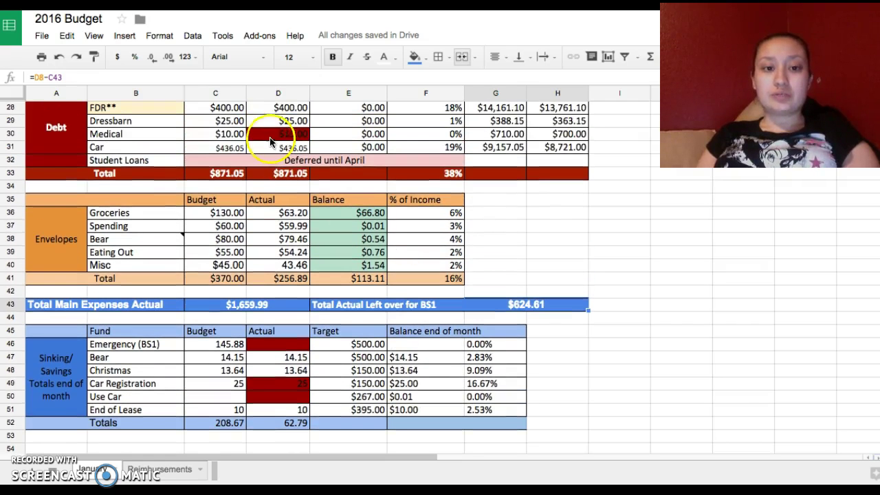
{"action": "left_click", "coordinate": [287, 135]}
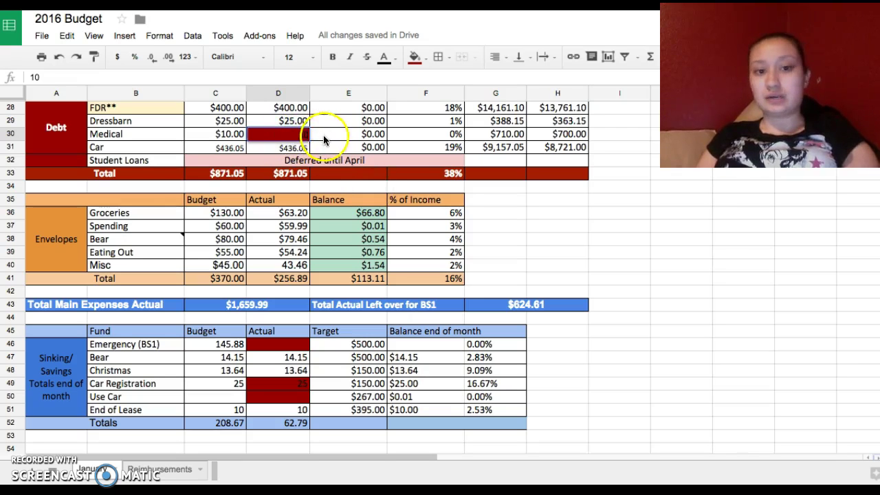
{"action": "left_click", "coordinate": [483, 307]}
{"action": "scroll", "coordinate": [482, 307], "scroll_direction": "down", "scroll_amount": 3}
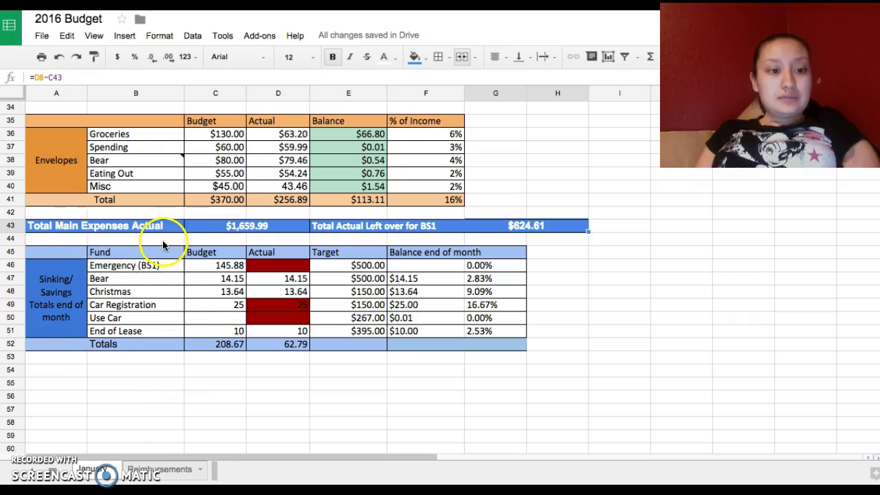
{"action": "right_click", "coordinate": [12, 333]}
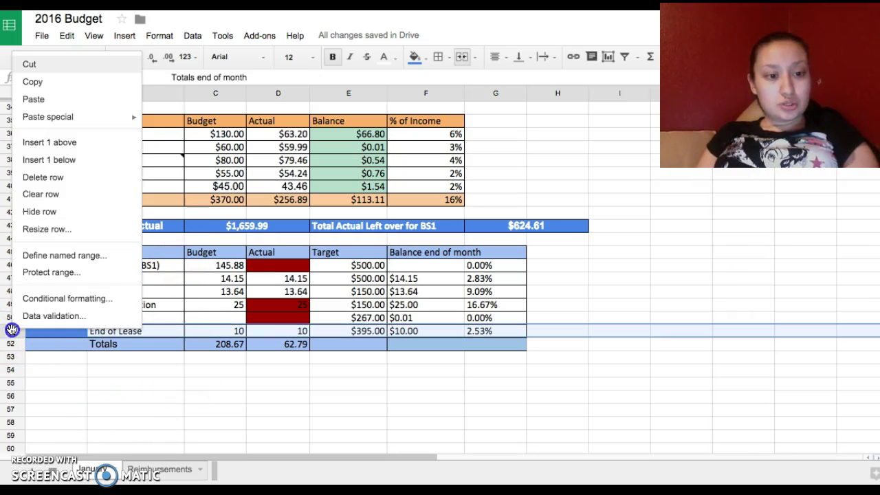
{"action": "left_click", "coordinate": [48, 159]}
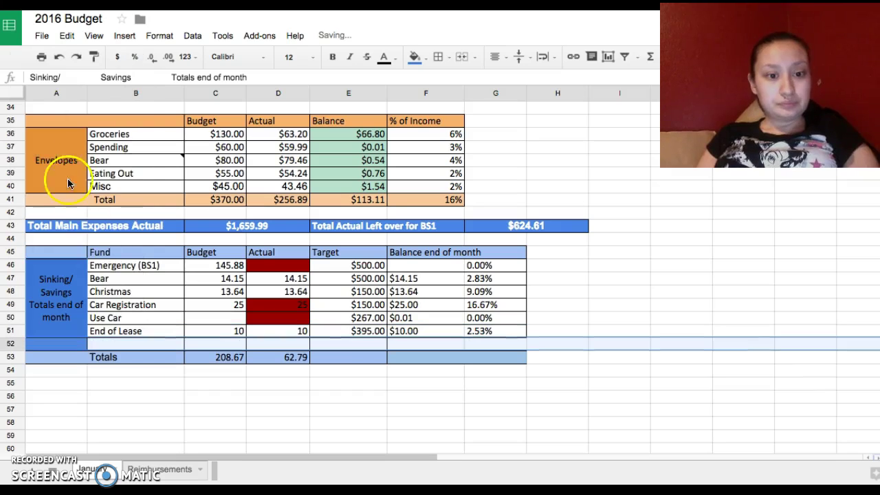
{"action": "left_click", "coordinate": [112, 344]}
{"action": "type", "text": "Car Mai"}
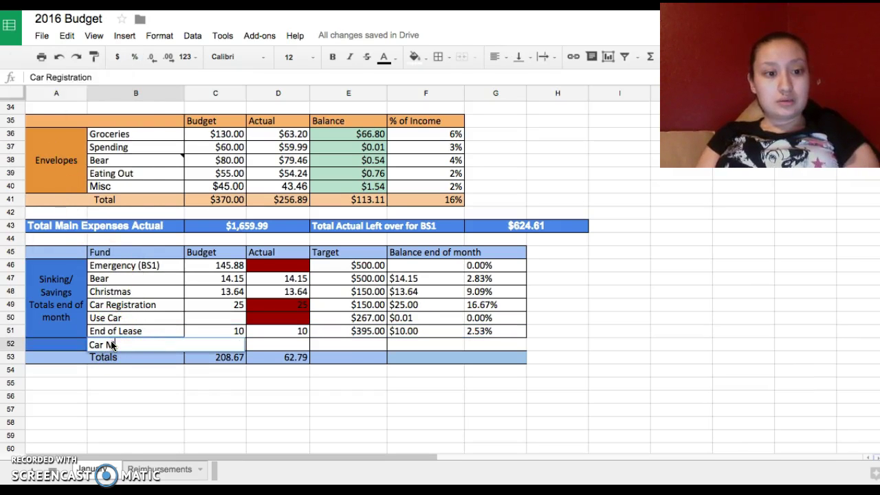
{"action": "type", "text": "ntence"}
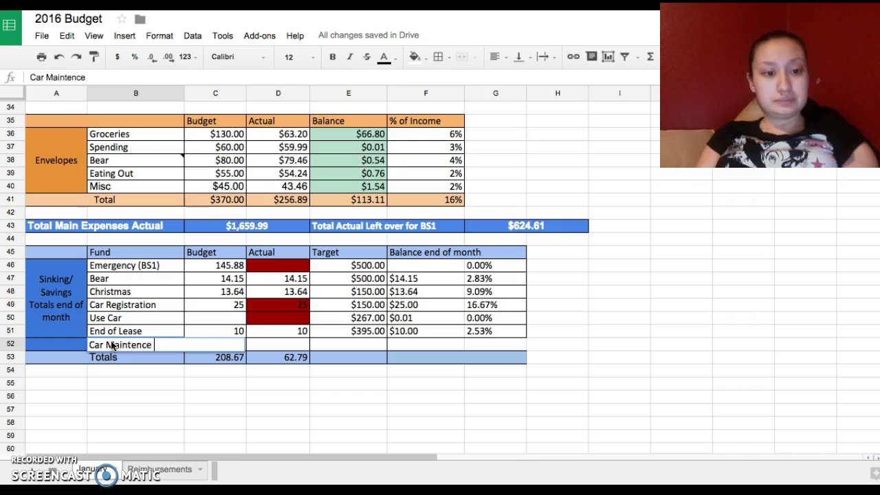
{"action": "key", "text": "BackSpace"}
{"action": "key", "text": "BackSpace"}
{"action": "type", "text": "ence"}
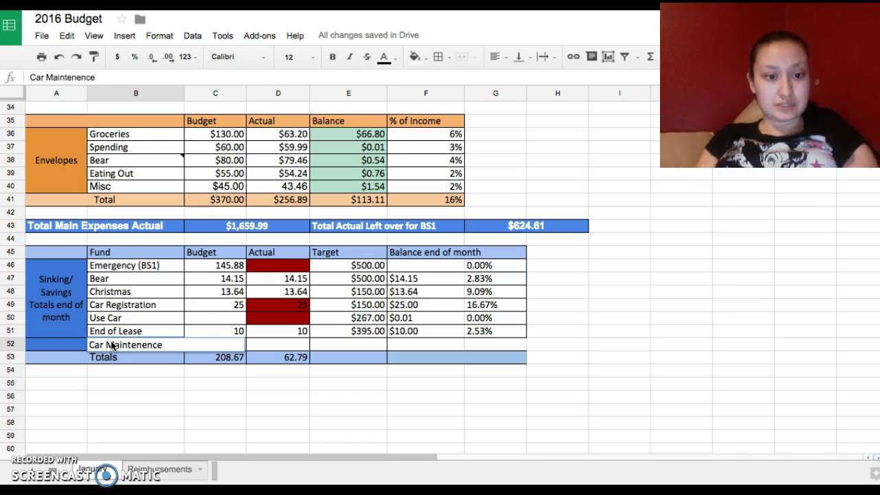
{"action": "left_click", "coordinate": [284, 341]}
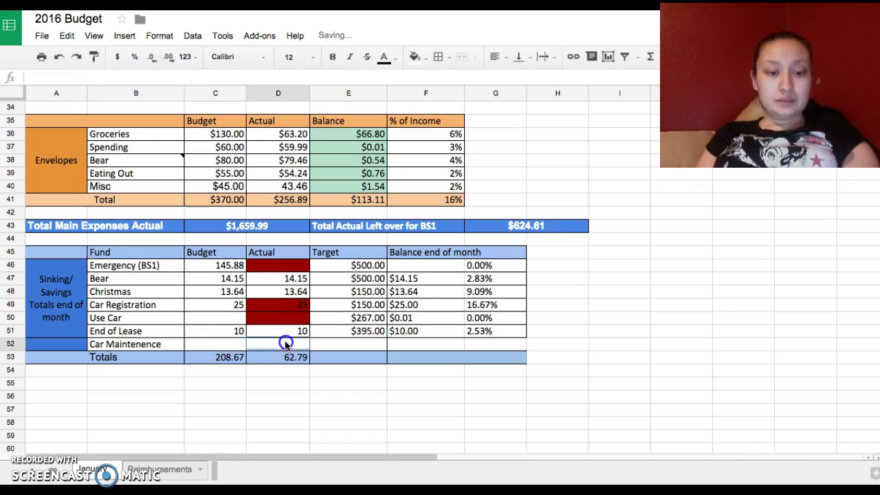
{"action": "left_click", "coordinate": [234, 345]}
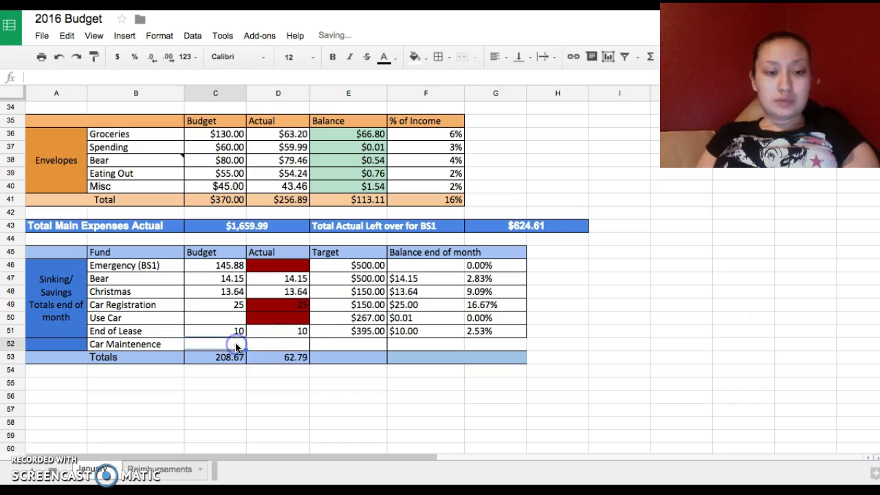
{"action": "left_click", "coordinate": [274, 343]}
{"action": "left_click", "coordinate": [348, 348]}
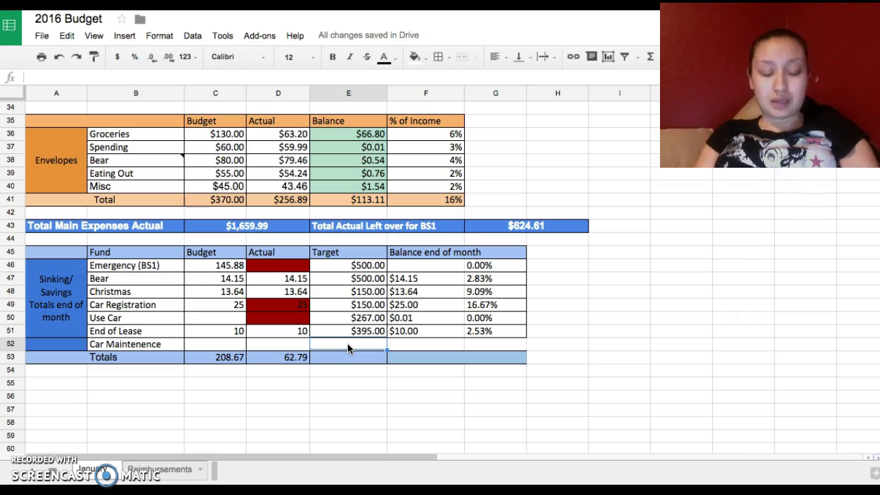
{"action": "type", "text": "60"}
{"action": "key", "text": "Tab"}
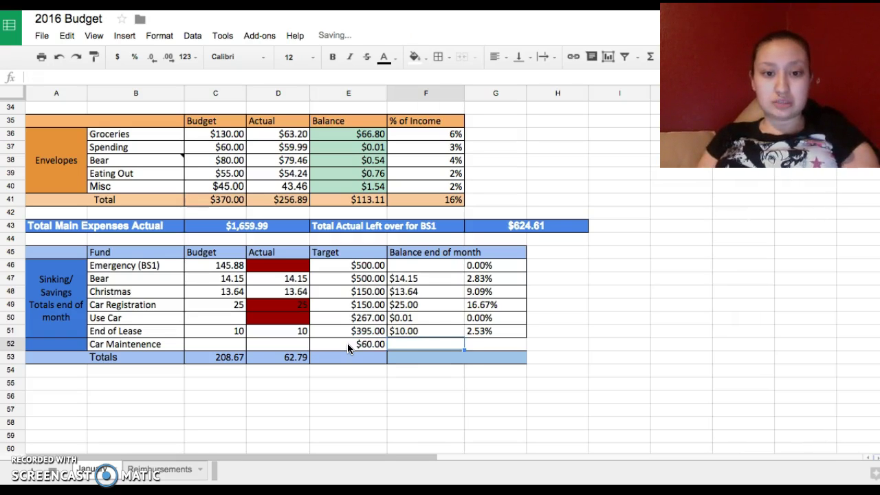
{"action": "left_click", "coordinate": [484, 345]}
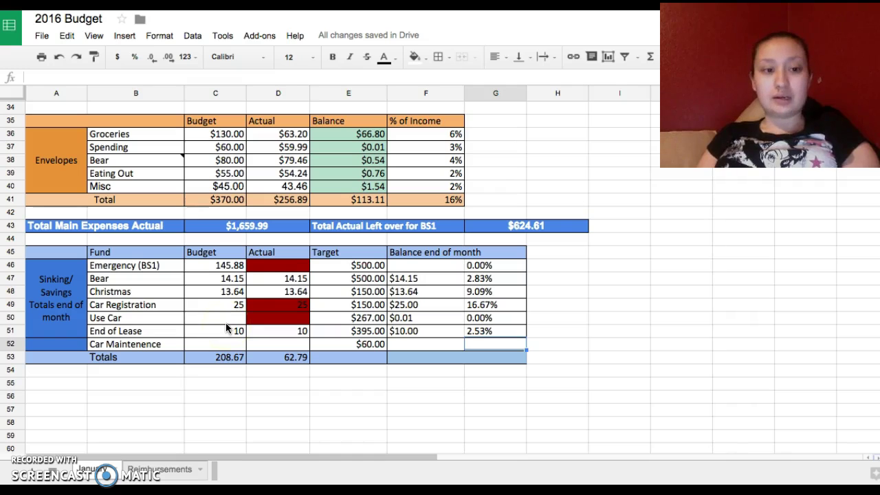
{"action": "left_click", "coordinate": [124, 272]}
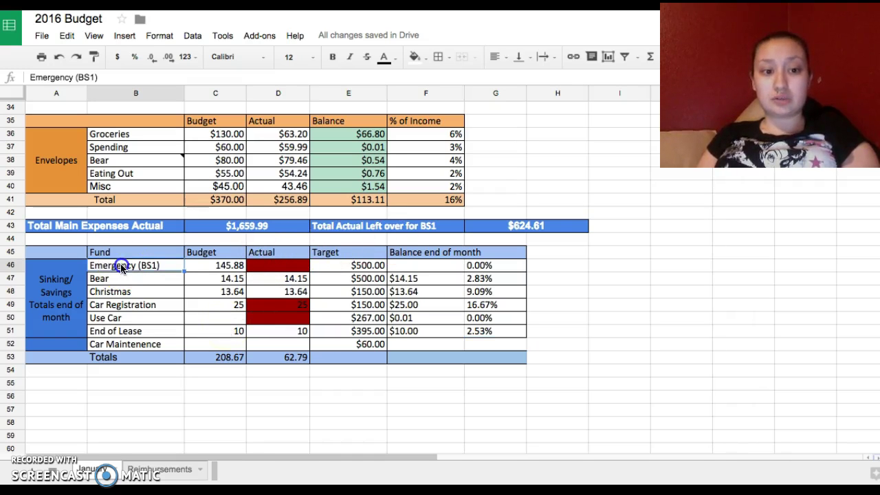
{"action": "left_click", "coordinate": [233, 268]}
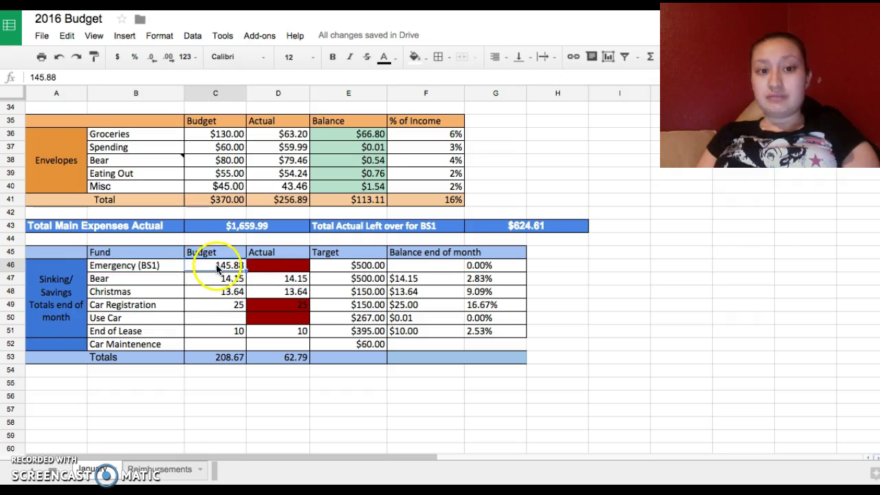
{"action": "left_click", "coordinate": [272, 266]}
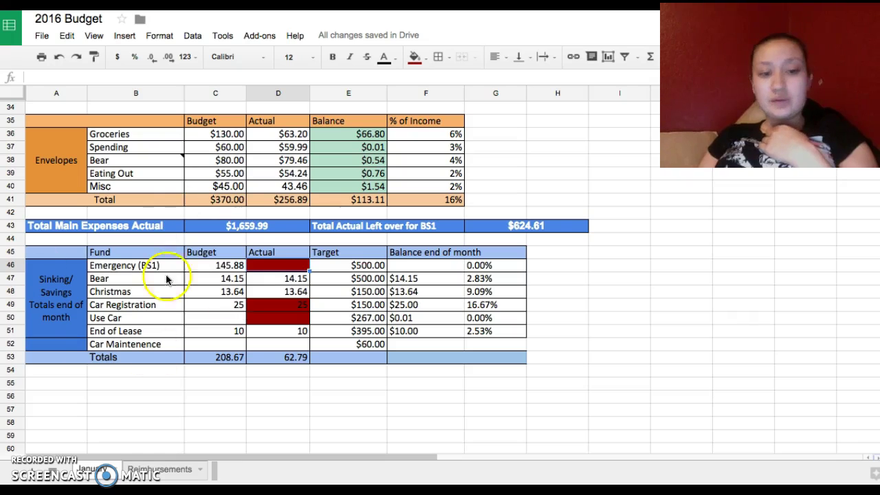
- Scroll up past the Debt and Planned Expenses tables to the January title and Income section
{"action": "scroll", "coordinate": [256, 368], "scroll_direction": "up", "scroll_amount": 4}
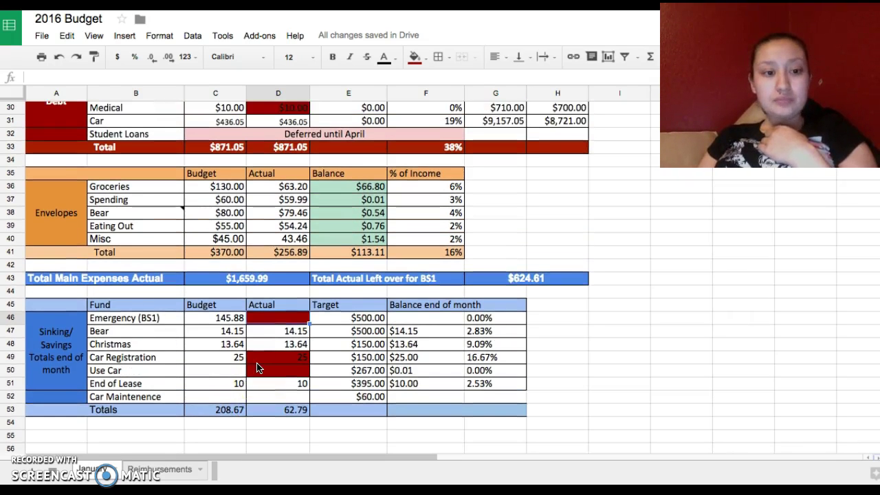
{"action": "scroll", "coordinate": [256, 367], "scroll_direction": "up", "scroll_amount": 3}
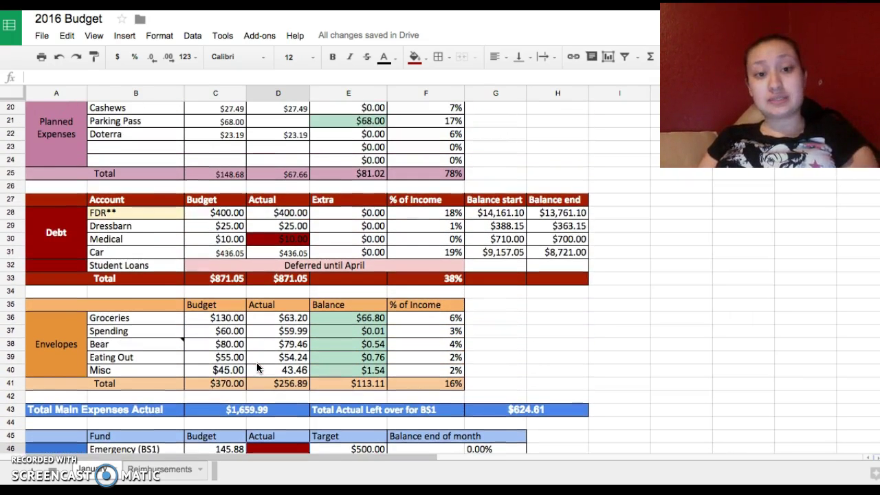
{"action": "scroll", "coordinate": [256, 369], "scroll_direction": "up", "scroll_amount": 2}
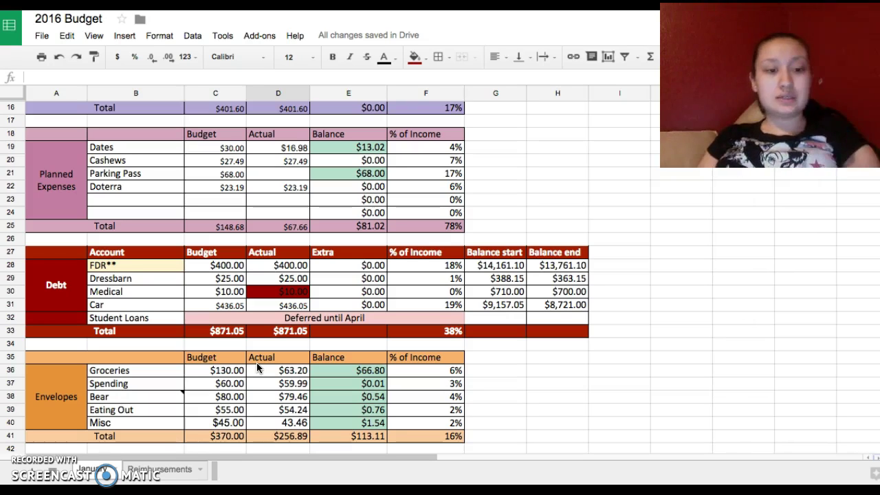
{"action": "scroll", "coordinate": [257, 362], "scroll_direction": "down", "scroll_amount": 1}
{"action": "scroll", "coordinate": [256, 362], "scroll_direction": "up", "scroll_amount": 4}
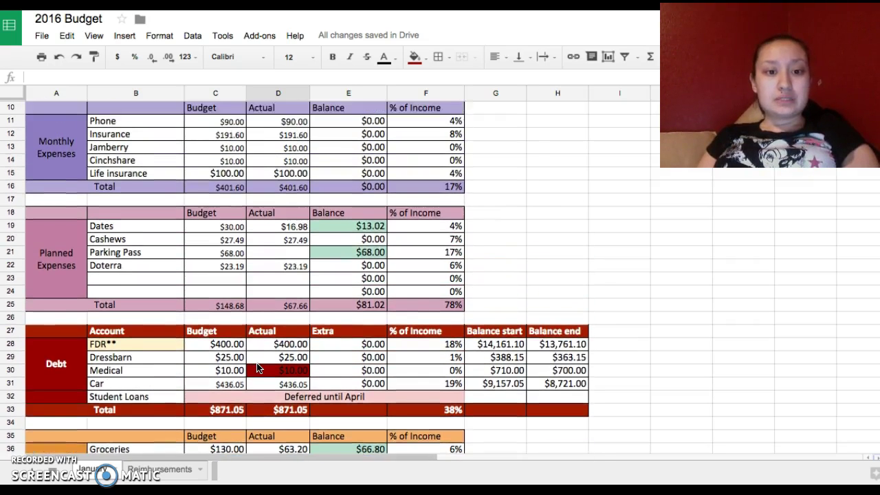
{"action": "scroll", "coordinate": [256, 363], "scroll_direction": "up", "scroll_amount": 4}
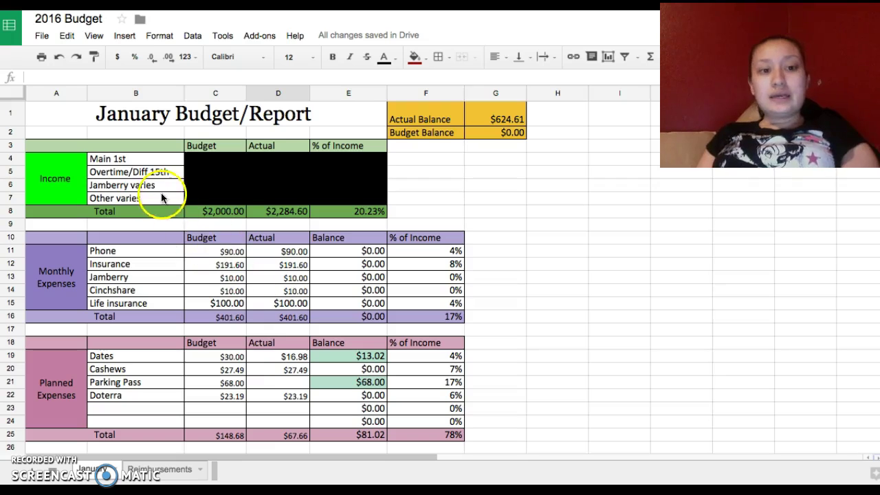
- Enter =12+45+50 in G7 to get 107 and check the formula behind it
{"action": "left_click", "coordinate": [480, 199]}
{"action": "type", "text": "="}
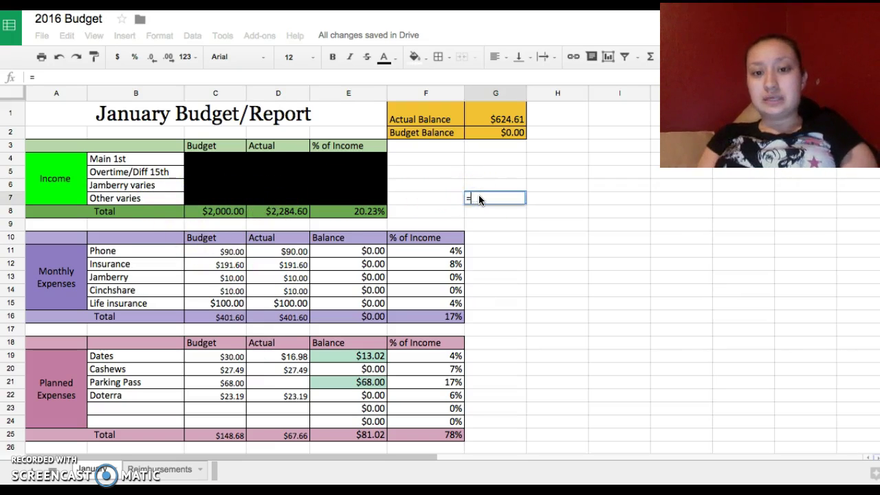
{"action": "type", "text": "12+45+50"}
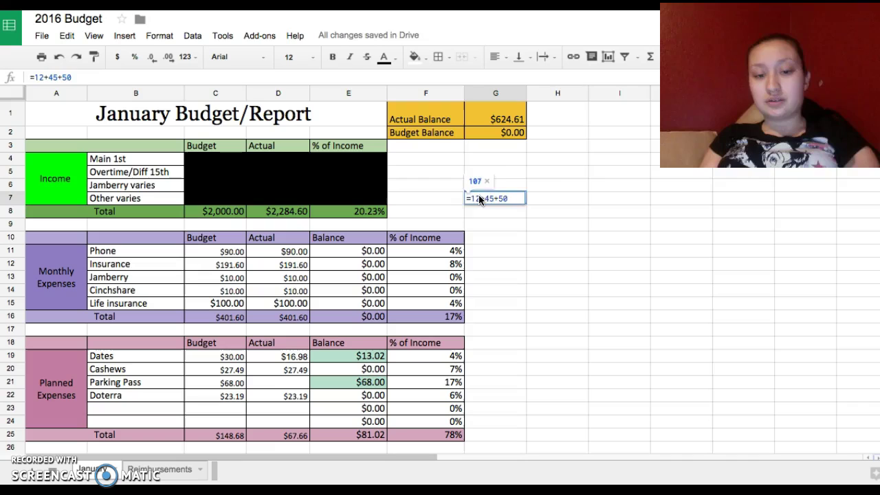
{"action": "key", "text": "Return"}
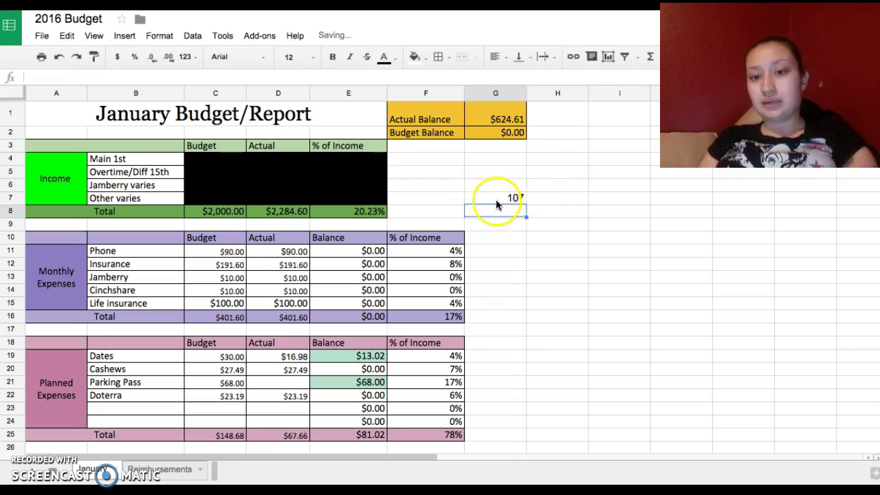
{"action": "left_click", "coordinate": [496, 200]}
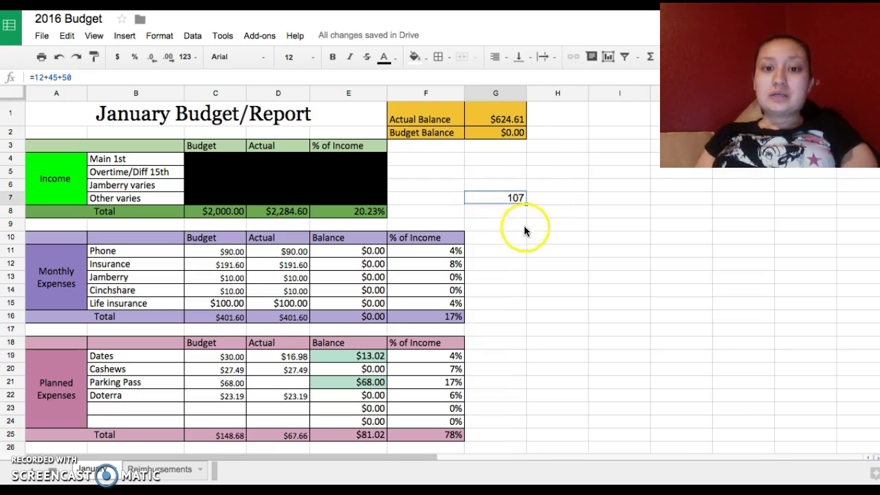
{"action": "left_click", "coordinate": [524, 225]}
{"action": "left_click", "coordinate": [513, 200]}
- Clear the G7 demo sum, then enter Groceries in H6 and week 1 with 50
{"action": "key", "text": "Delete"}
{"action": "left_click", "coordinate": [570, 255]}
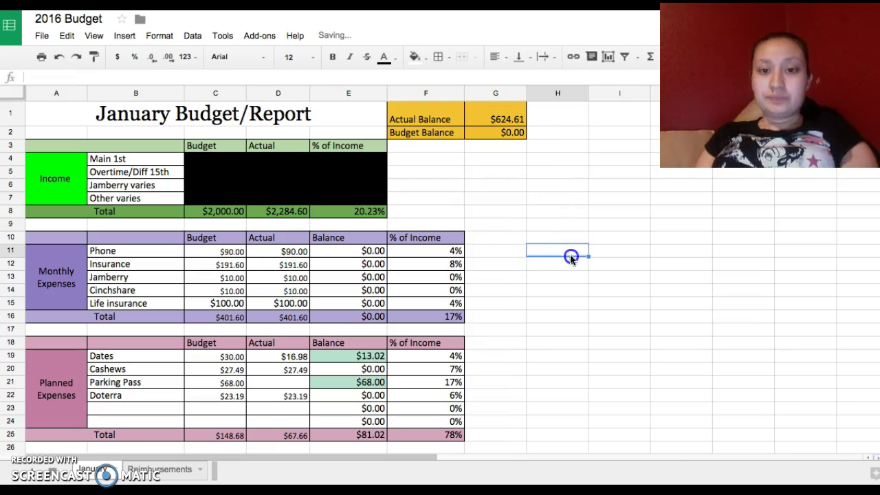
{"action": "left_click_drag", "start_coordinate": [557, 172], "coordinate": [653, 352]}
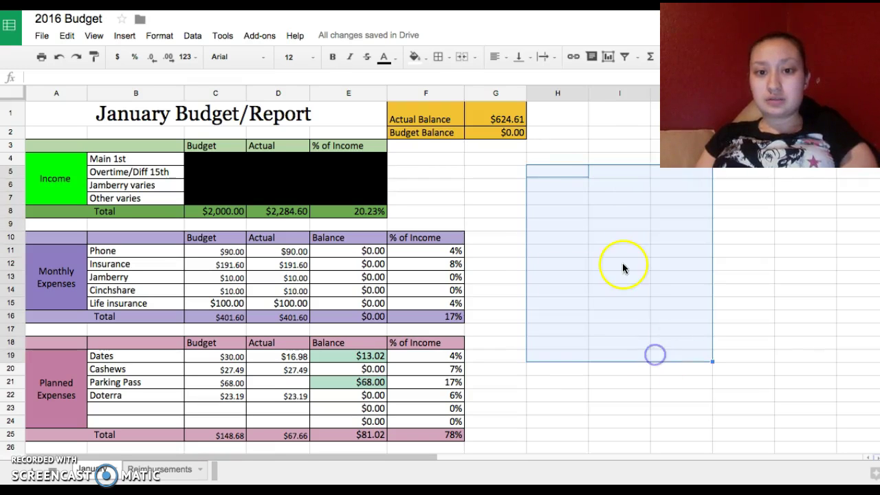
{"action": "left_click", "coordinate": [553, 182]}
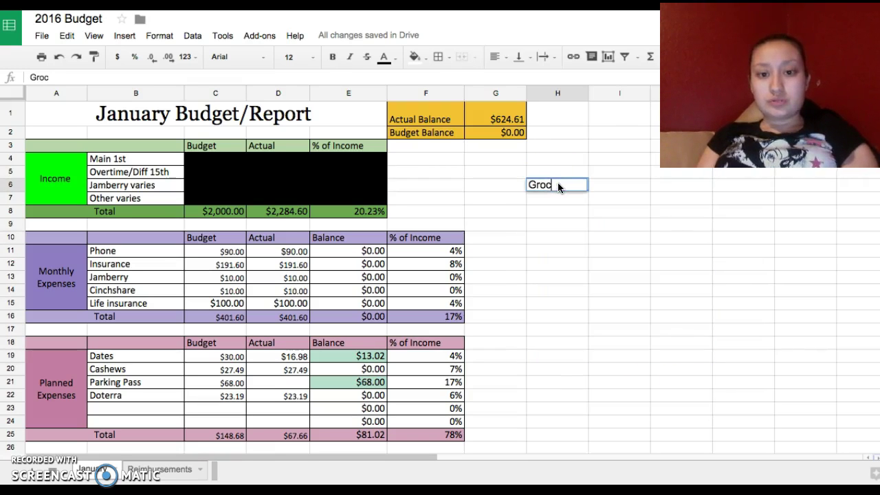
{"action": "type", "text": "Groceries"}
{"action": "key", "text": "Return"}
{"action": "type", "text": "we"}
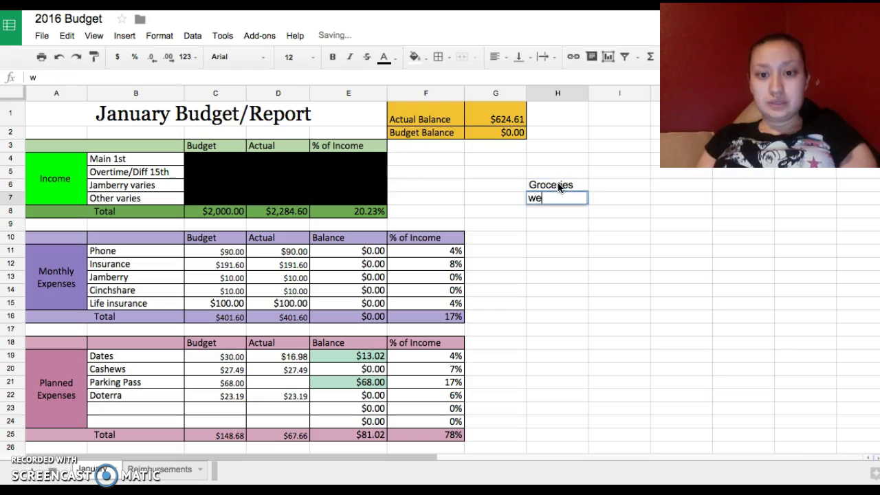
{"action": "type", "text": "ek 1"}
{"action": "key", "text": "Tab"}
{"action": "type", "text": "50"}
{"action": "key", "text": "Return"}
- Add week 2 with an amount of 70 in row 8
{"action": "type", "text": "wee"}
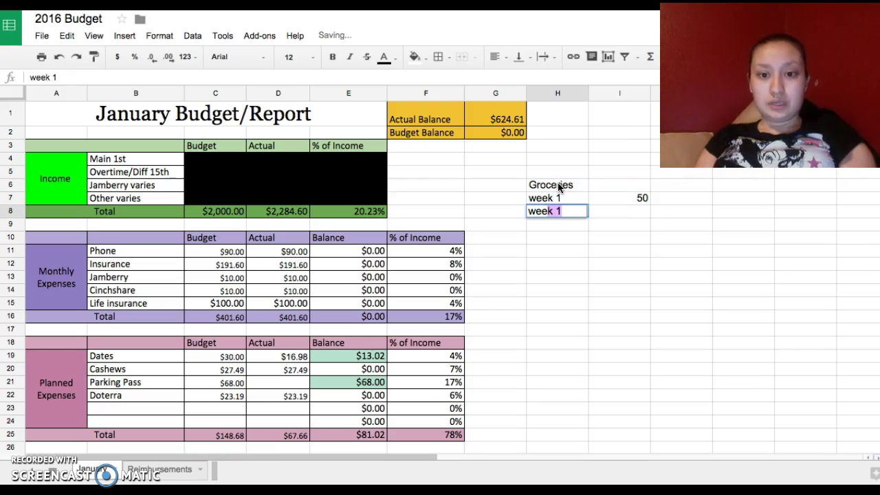
{"action": "key", "text": "Return"}
{"action": "left_click", "coordinate": [569, 213]}
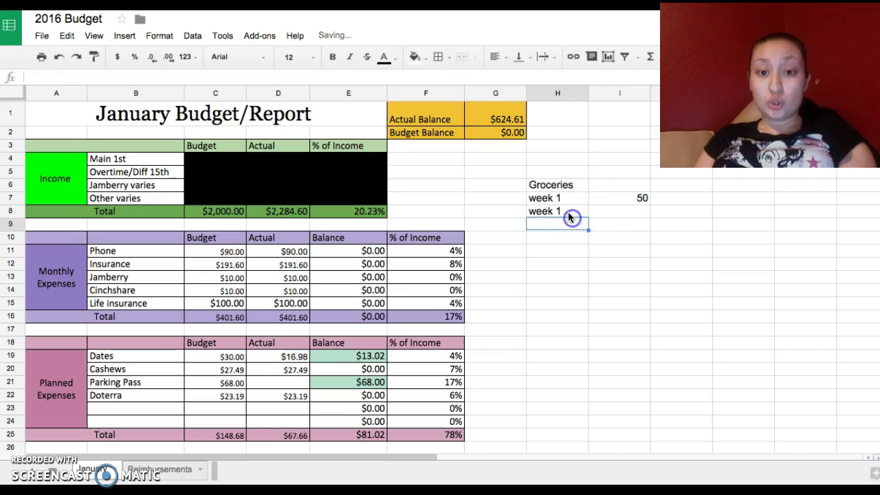
{"action": "type", "text": "week 2"}
{"action": "left_click", "coordinate": [622, 212]}
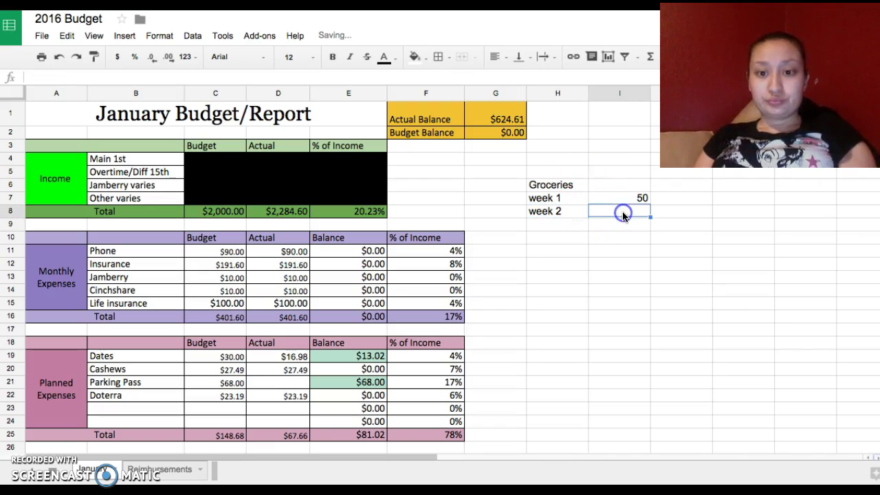
{"action": "type", "text": "70"}
{"action": "left_click", "coordinate": [609, 249]}
{"action": "scroll", "coordinate": [501, 300], "scroll_direction": "down", "scroll_amount": 3}
{"action": "scroll", "coordinate": [330, 342], "scroll_direction": "down", "scroll_amount": 3}
{"action": "scroll", "coordinate": [330, 342], "scroll_direction": "up", "scroll_amount": 3}
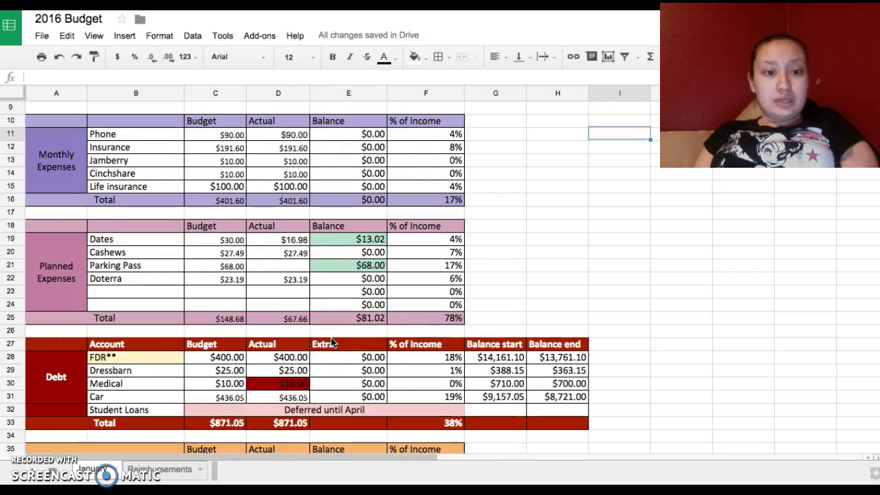
{"action": "scroll", "coordinate": [282, 260], "scroll_direction": "up", "scroll_amount": 2}
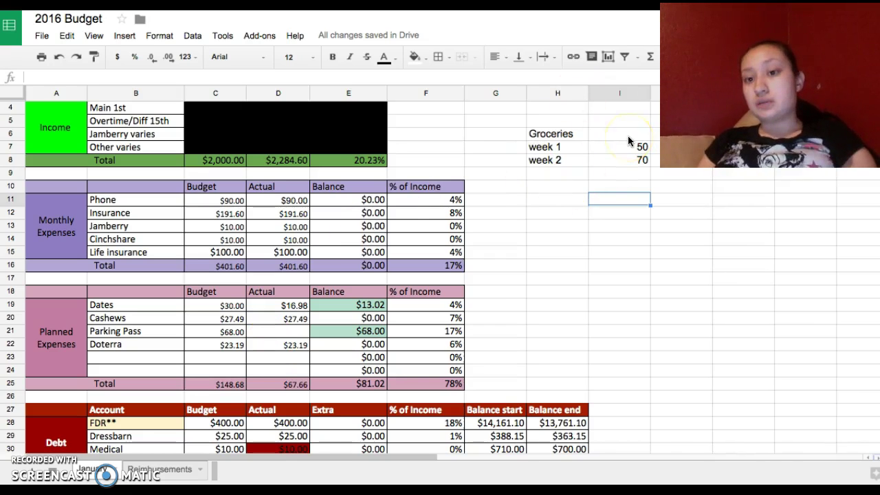
- Delete the grocery week notes in H6:I10
{"action": "left_click_drag", "start_coordinate": [544, 134], "coordinate": [615, 183]}
{"action": "key", "text": "Delete"}
{"action": "scroll", "coordinate": [516, 196], "scroll_direction": "up", "scroll_amount": 2}
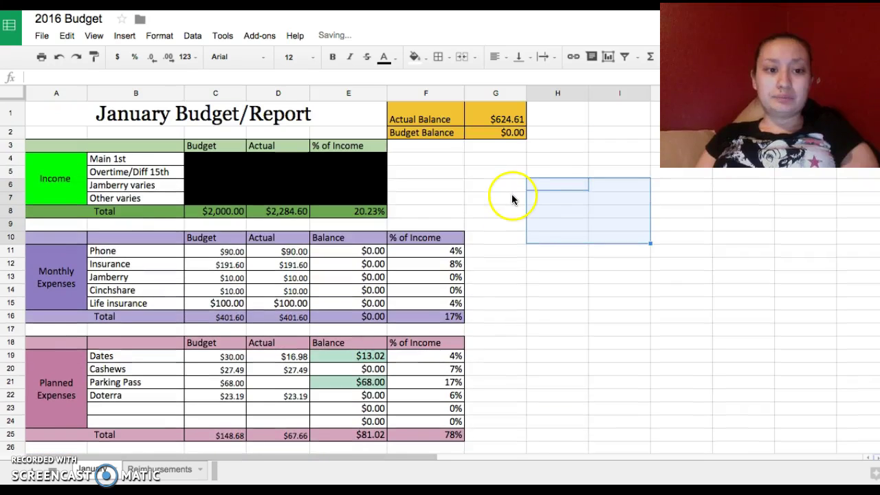
- Show the % of Income formula in E4 and scroll back to the top of the sheet
{"action": "left_click", "coordinate": [336, 161]}
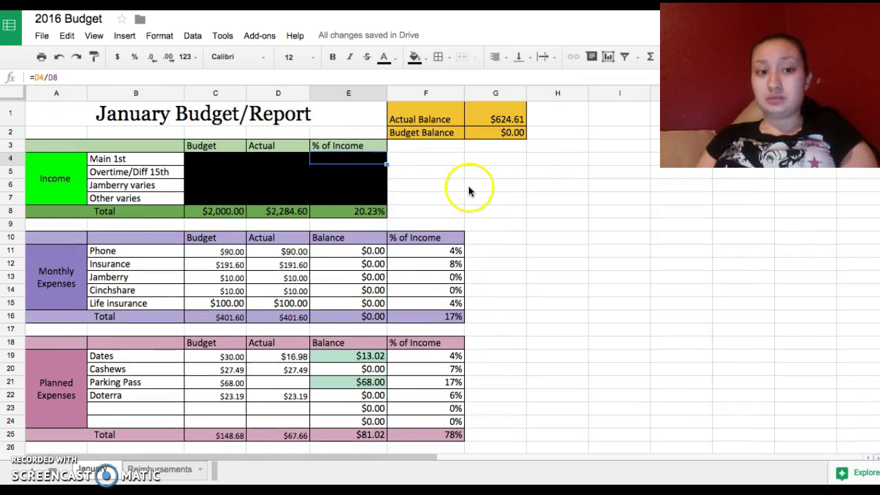
{"action": "scroll", "coordinate": [491, 254], "scroll_direction": "down", "scroll_amount": 3}
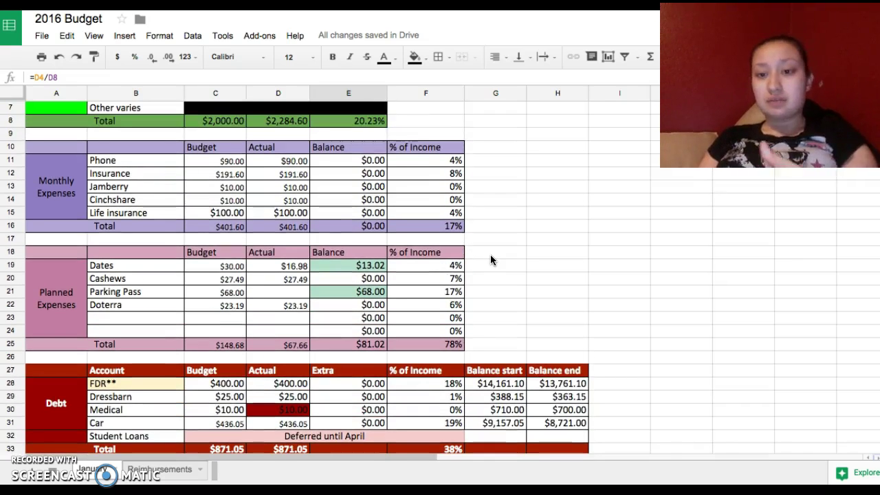
{"action": "scroll", "coordinate": [491, 260], "scroll_direction": "down", "scroll_amount": 5}
{"action": "scroll", "coordinate": [491, 259], "scroll_direction": "up", "scroll_amount": 5}
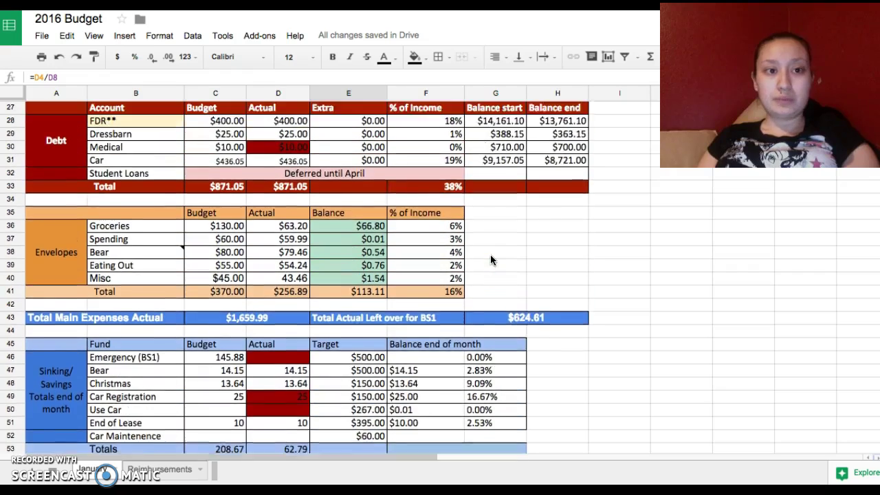
{"action": "scroll", "coordinate": [490, 258], "scroll_direction": "up", "scroll_amount": 5}
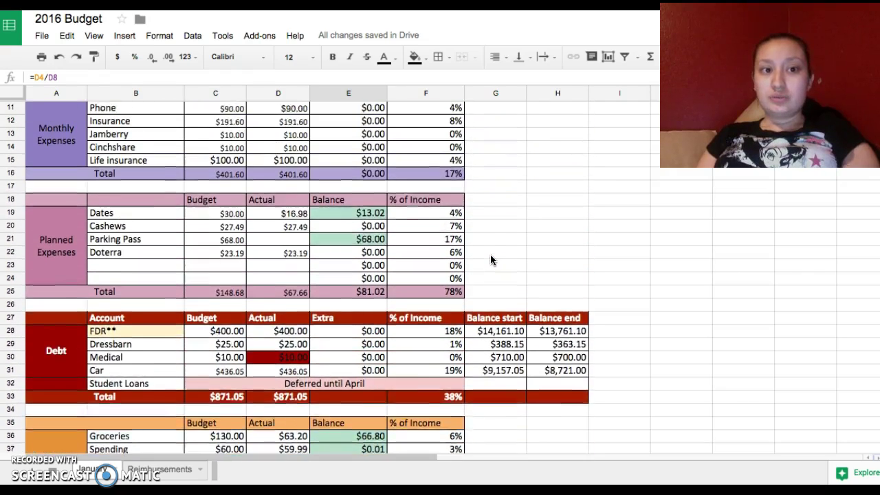
{"action": "scroll", "coordinate": [491, 260], "scroll_direction": "up", "scroll_amount": 2}
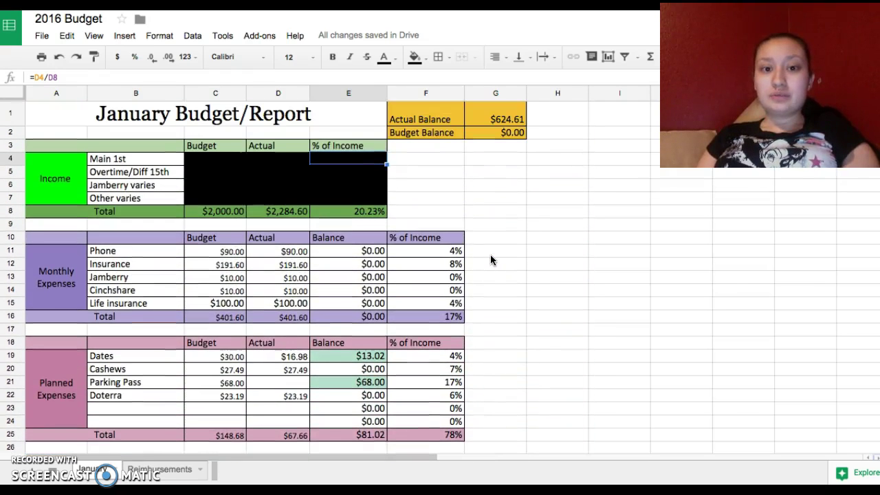